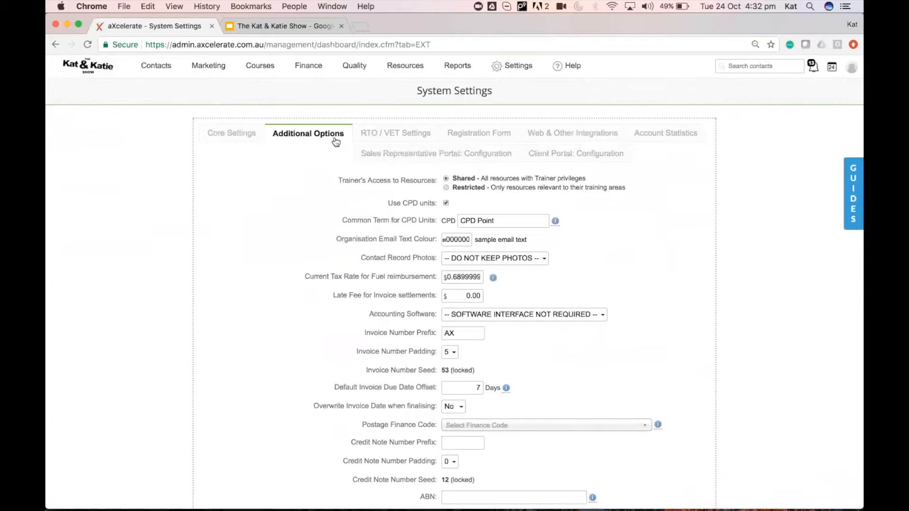
{"action": "scroll", "coordinate": [397, 285], "scroll_direction": "down", "scroll_amount": 3}
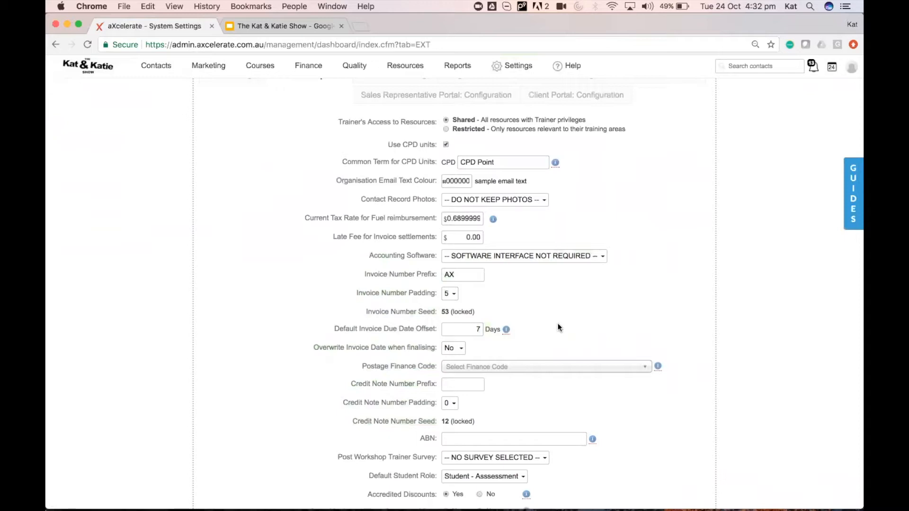
{"action": "left_click", "coordinate": [565, 255]}
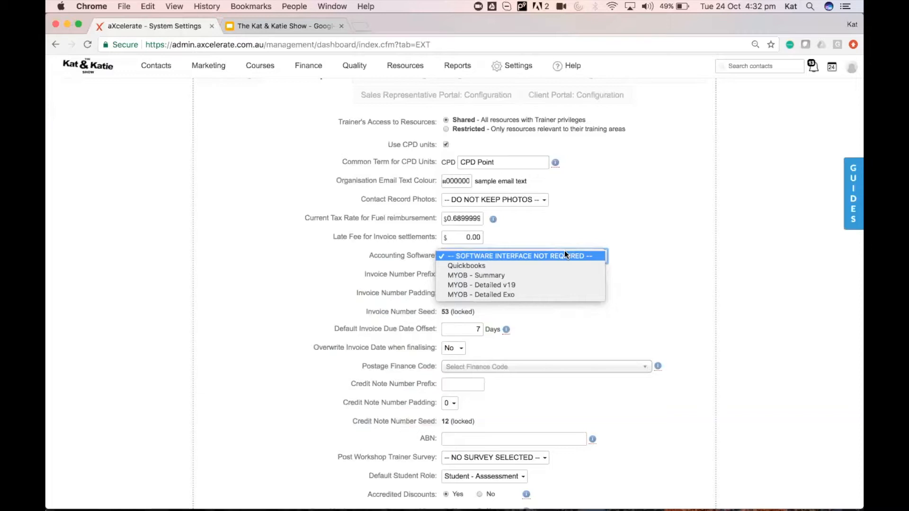
{"action": "left_click", "coordinate": [639, 272]}
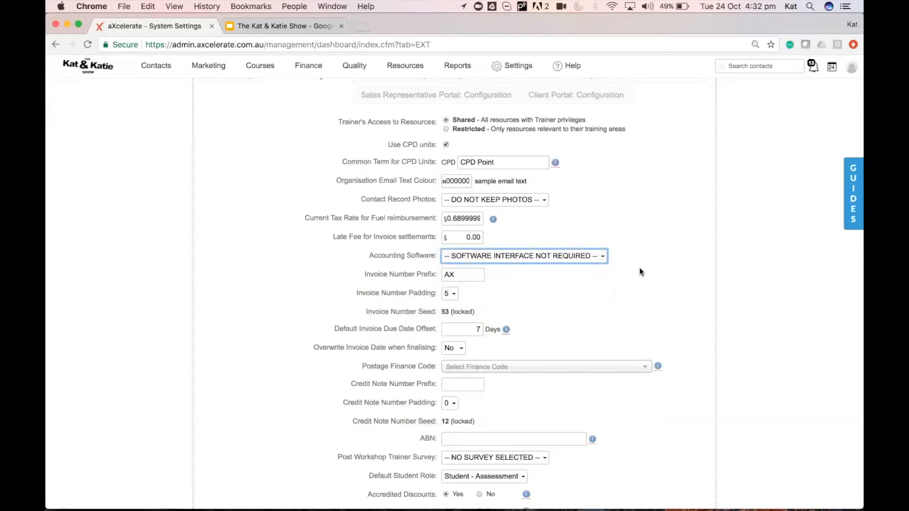
{"action": "left_click", "coordinate": [362, 273]}
{"action": "left_click_drag", "start_coordinate": [361, 272], "coordinate": [497, 311]}
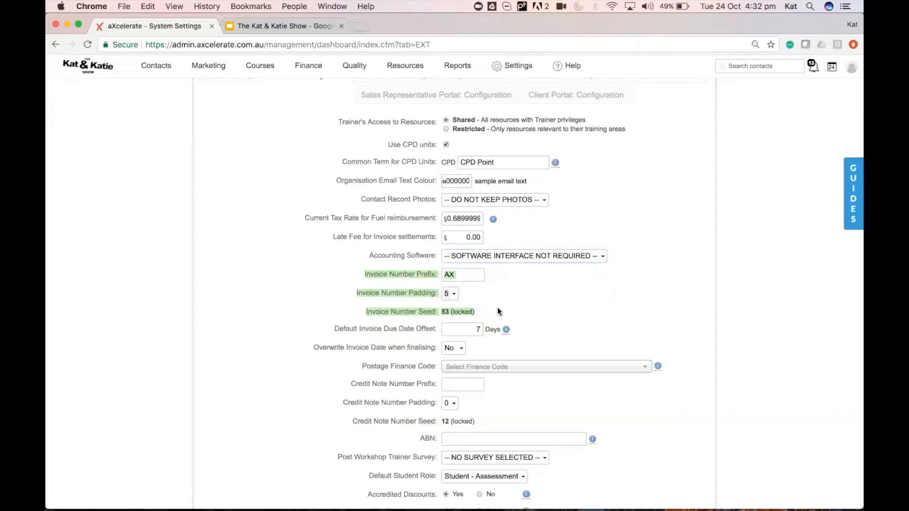
{"action": "left_click", "coordinate": [456, 270]}
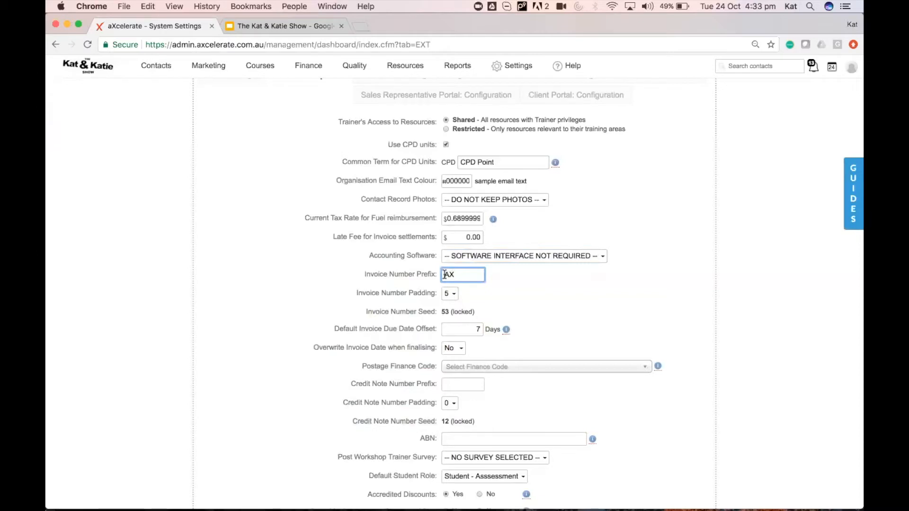
Change the invoice number padding from 5 to 6 digits.
{"action": "left_click", "coordinate": [448, 295]}
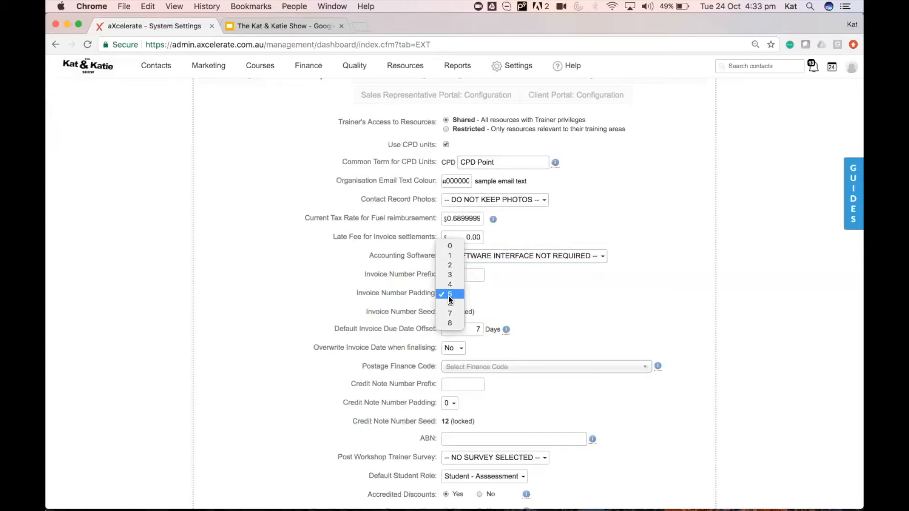
{"action": "left_click", "coordinate": [490, 285]}
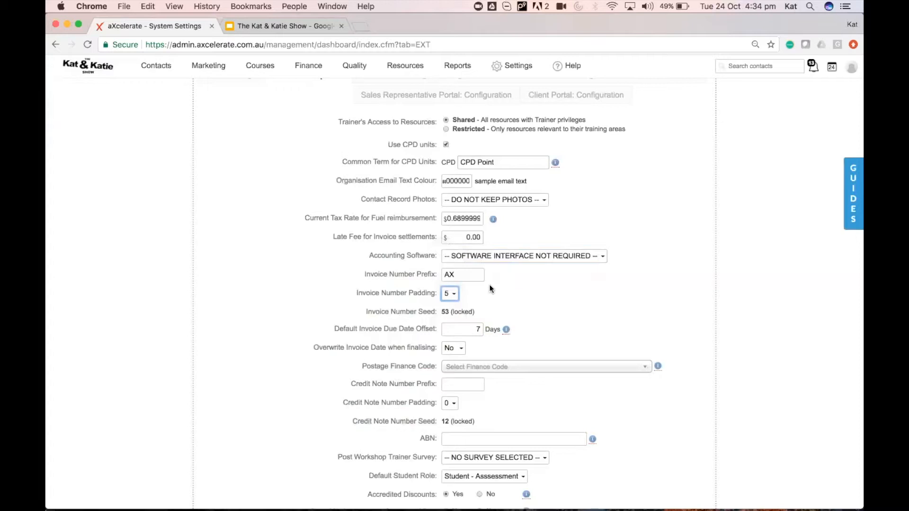
{"action": "left_click", "coordinate": [448, 295]}
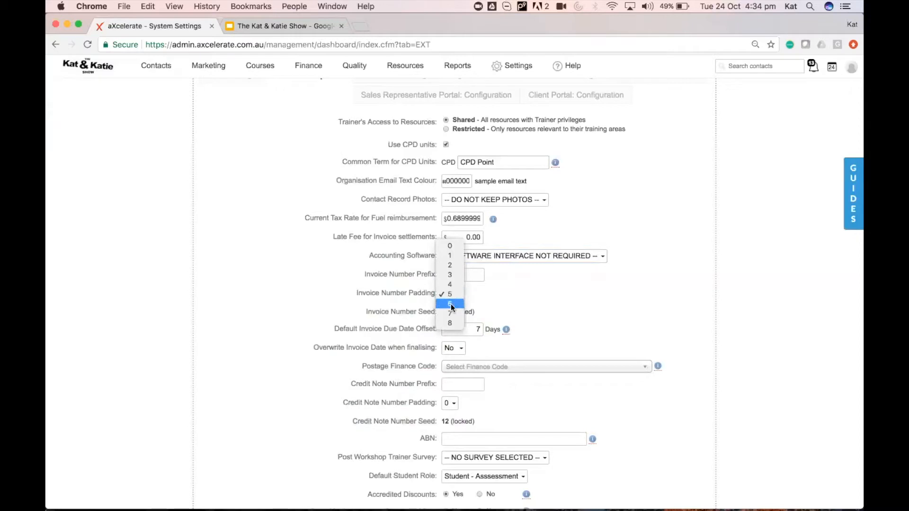
{"action": "left_click", "coordinate": [451, 304]}
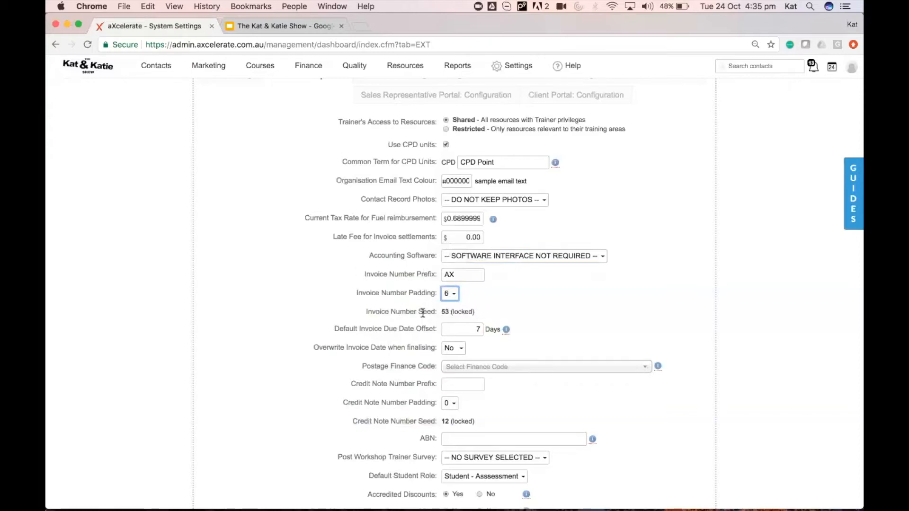
{"action": "left_click_drag", "start_coordinate": [340, 380], "coordinate": [510, 415]}
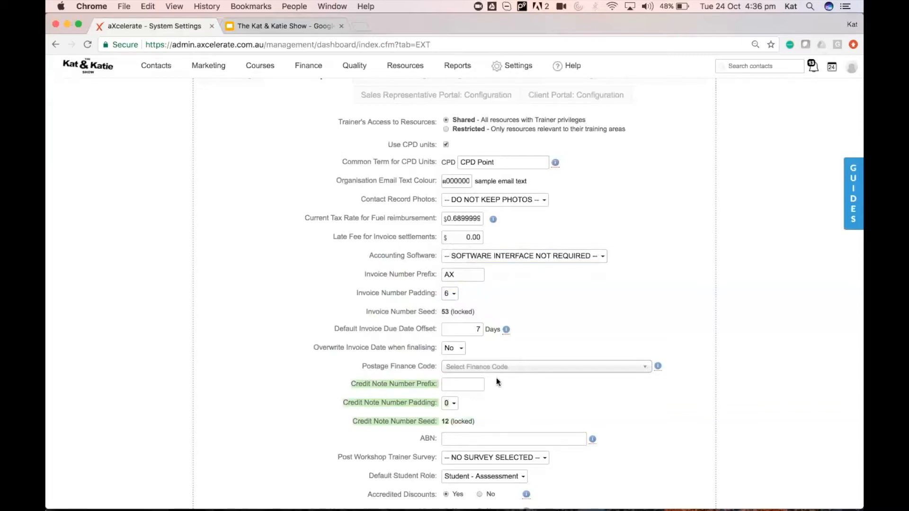
{"action": "left_click", "coordinate": [463, 324]}
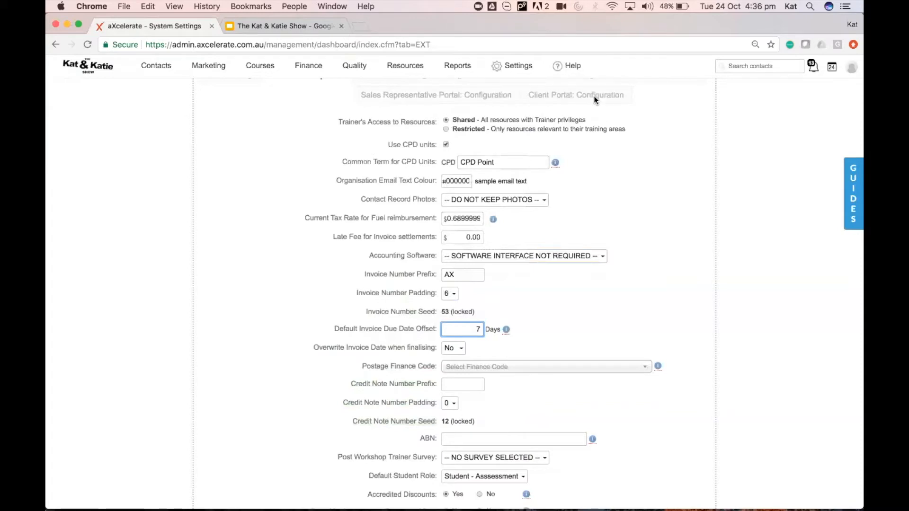
{"action": "left_click", "coordinate": [661, 272]}
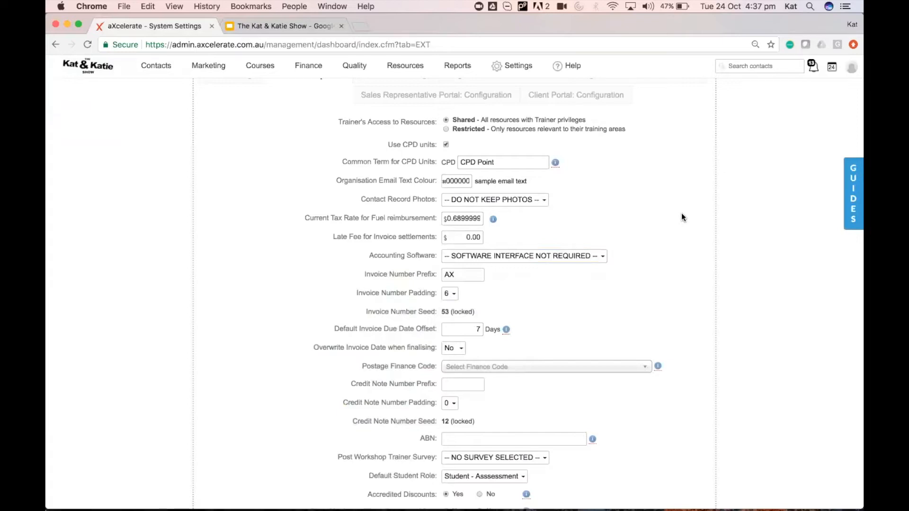
Re-enter 7 days as the default invoice due date offset.
{"action": "left_click", "coordinate": [474, 329]}
{"action": "type", "text": "7"}
{"action": "left_click", "coordinate": [470, 329]}
{"action": "key", "text": "BackSpace"}
{"action": "type", "text": "7"}
Search 'post' and set the Postage Finance Code to 6-3200 (Postage).
{"action": "left_click", "coordinate": [505, 369]}
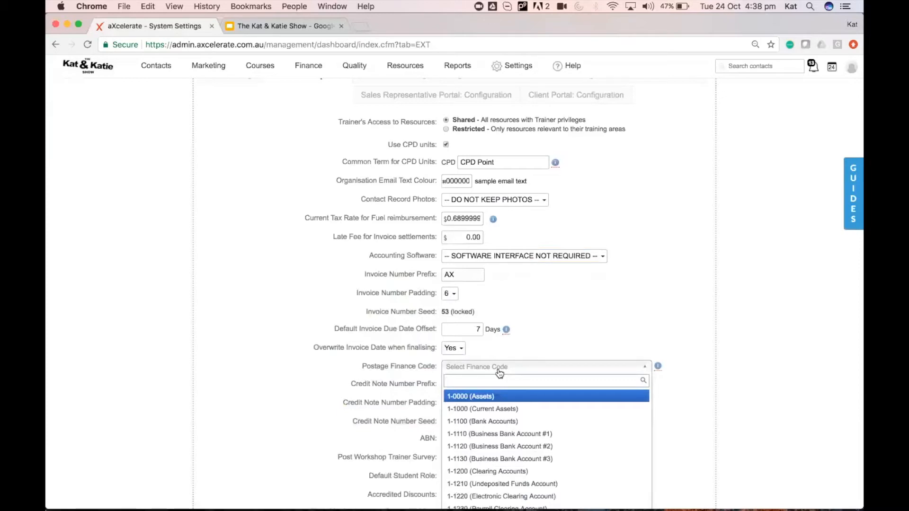
{"action": "type", "text": "post"}
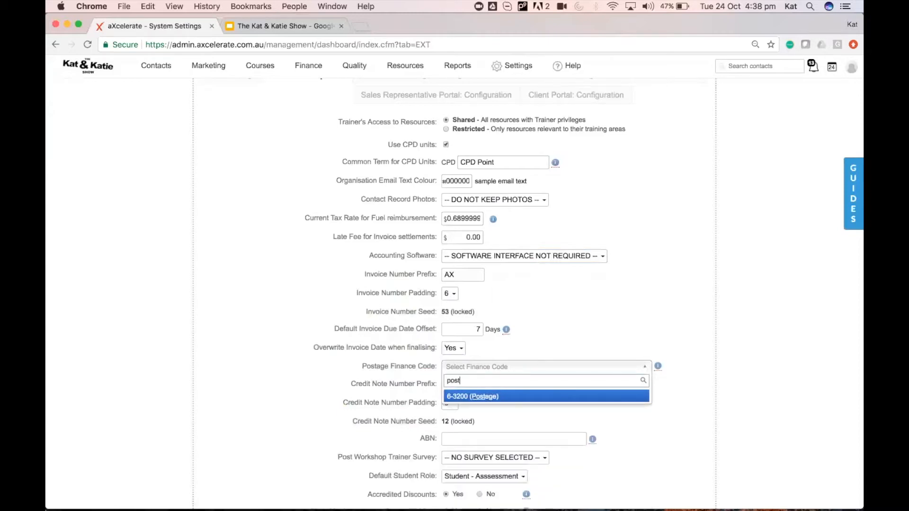
{"action": "left_click", "coordinate": [489, 400]}
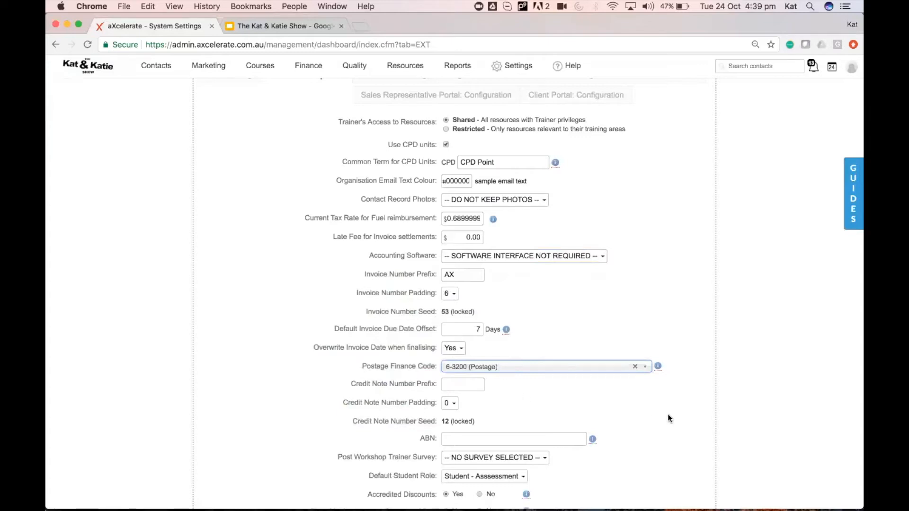
Give credit note numbers the prefix CR and a padding of 6.
{"action": "scroll", "coordinate": [668, 418], "scroll_direction": "down", "scroll_amount": 1}
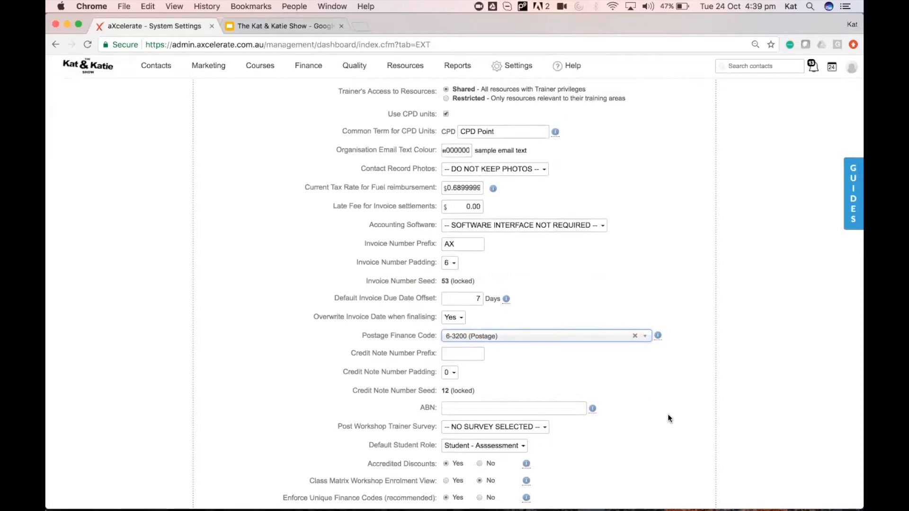
{"action": "left_click", "coordinate": [470, 355]}
{"action": "type", "text": "CR"}
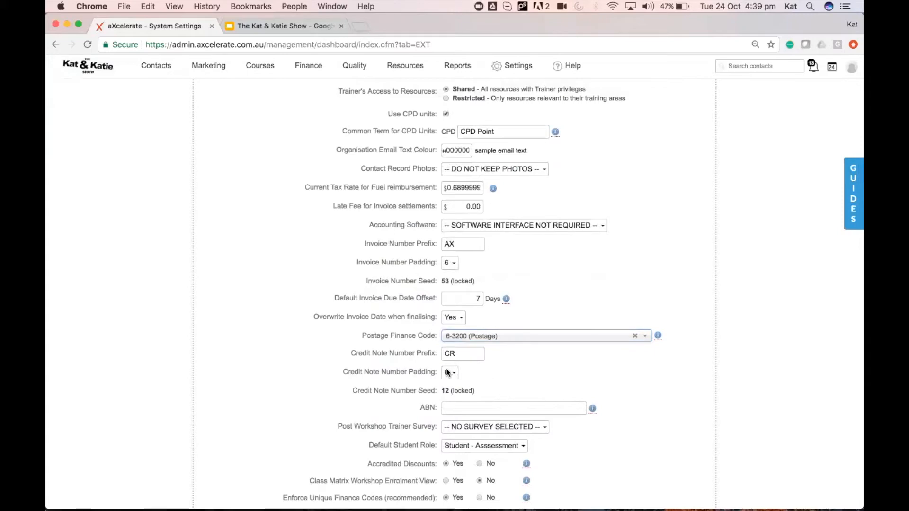
{"action": "left_click", "coordinate": [448, 373]}
{"action": "left_click", "coordinate": [450, 430]}
Save the additional settings.
{"action": "scroll", "coordinate": [559, 379], "scroll_direction": "down", "scroll_amount": 10}
{"action": "scroll", "coordinate": [559, 379], "scroll_direction": "down", "scroll_amount": 15}
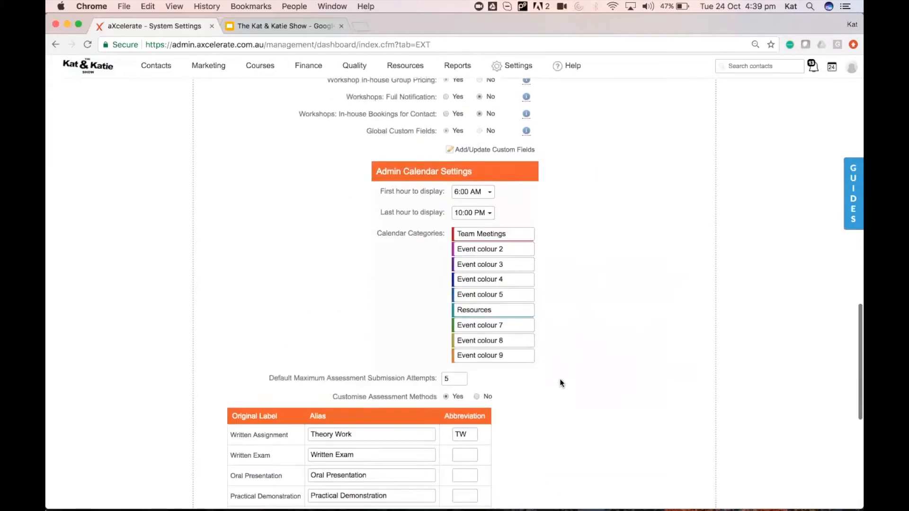
{"action": "scroll", "coordinate": [560, 380], "scroll_direction": "down", "scroll_amount": 2}
{"action": "left_click", "coordinate": [497, 424]}
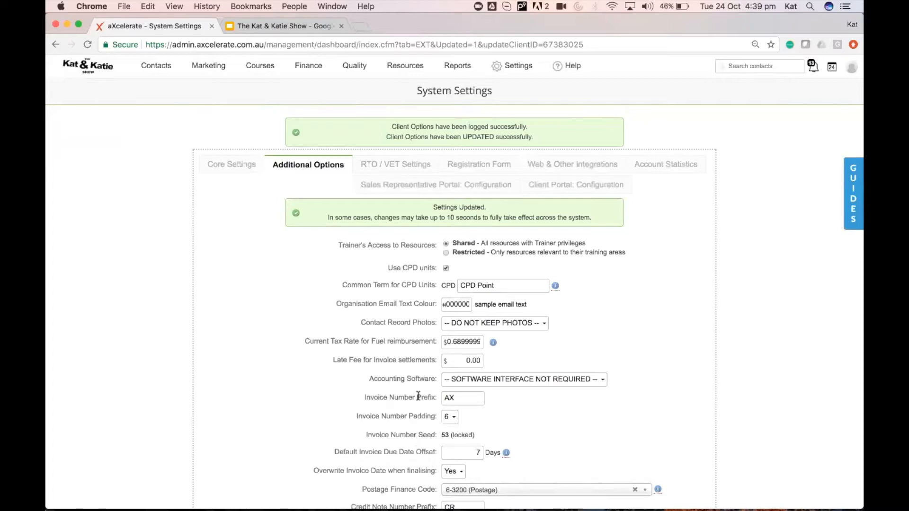
Review the saved invoice number prefix AX, padding 6 and seed settings.
{"action": "left_click_drag", "start_coordinate": [361, 398], "coordinate": [486, 437]}
{"action": "mouse_move", "coordinate": [309, 69]}
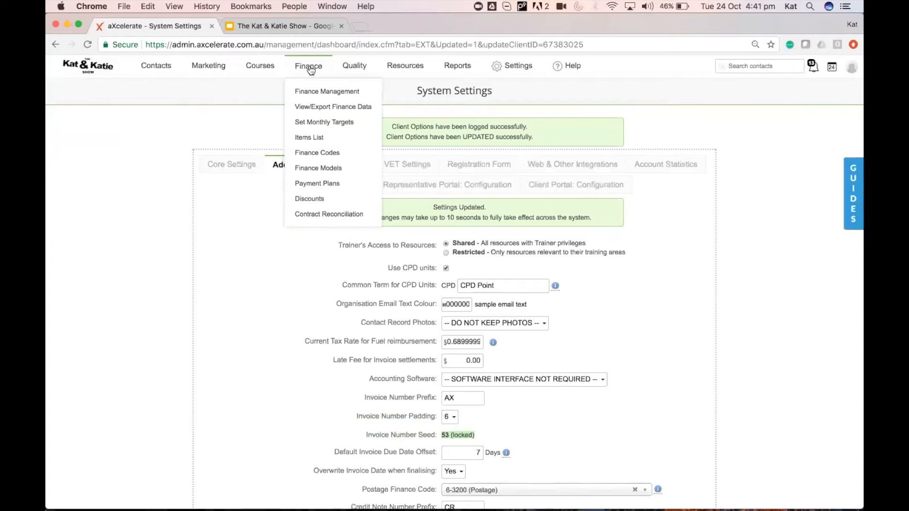
Go to the Finance Codes list and start a new finance code.
{"action": "left_click", "coordinate": [348, 158]}
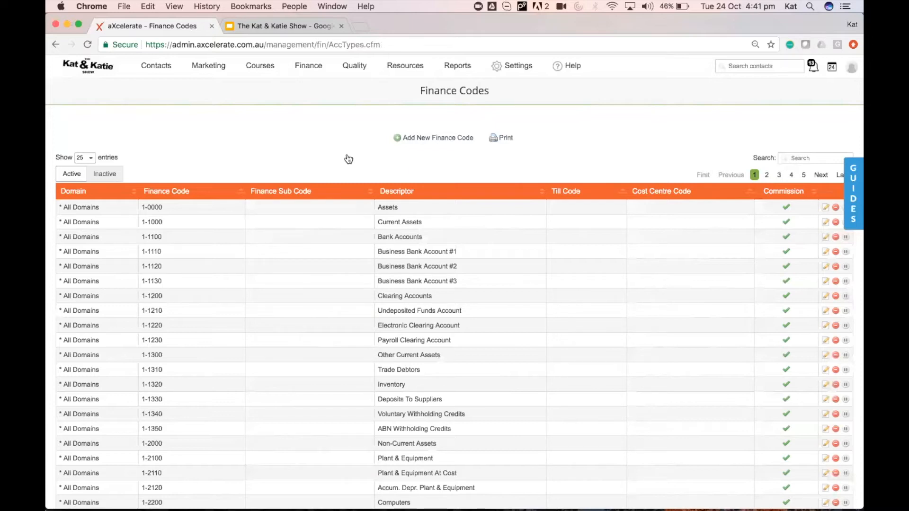
{"action": "left_click", "coordinate": [417, 138]}
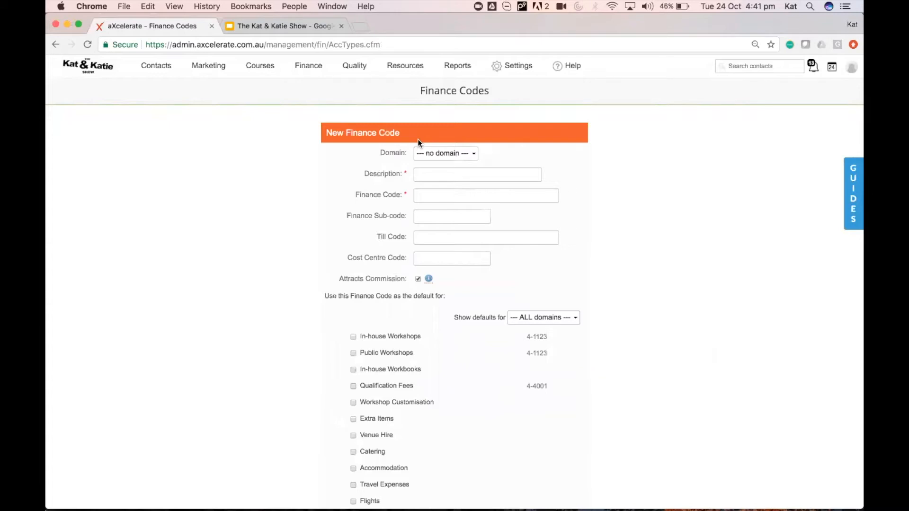
Enter description 'Accredited Training' and finance code 4-4001, then review the default checkboxes.
{"action": "left_click", "coordinate": [437, 178]}
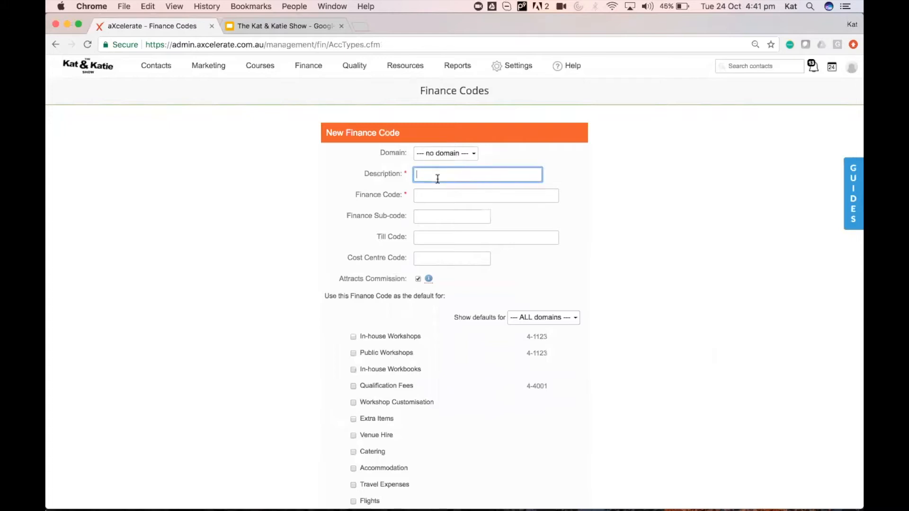
{"action": "type", "text": "accredited"}
{"action": "type", "text": "tr"}
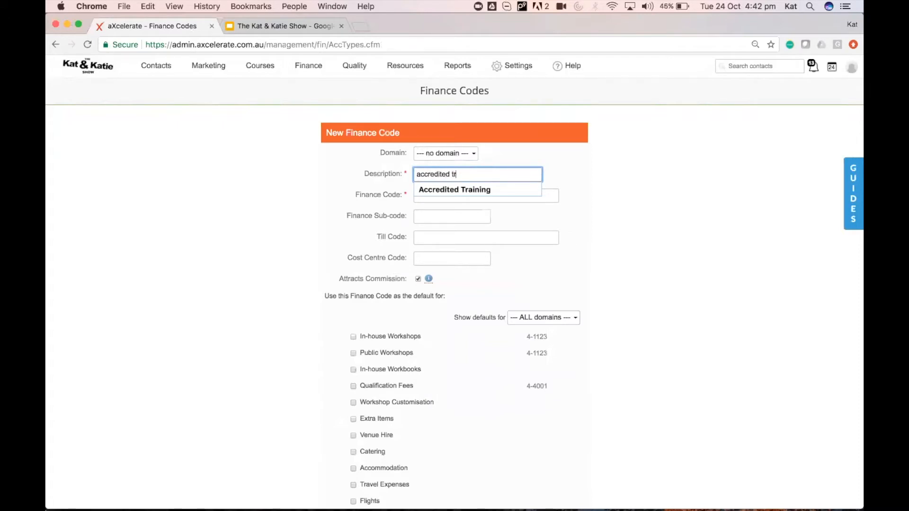
{"action": "left_click", "coordinate": [448, 189]}
{"action": "left_click", "coordinate": [443, 196]}
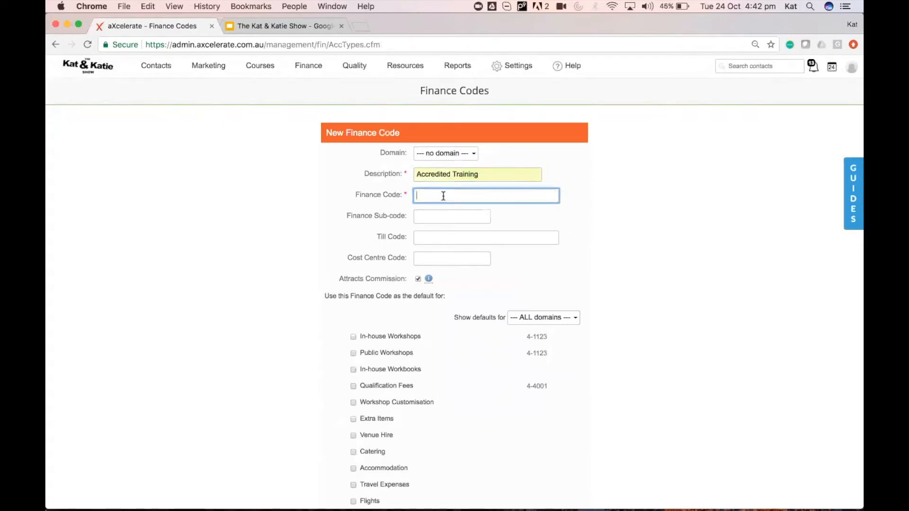
{"action": "type", "text": "4-4"}
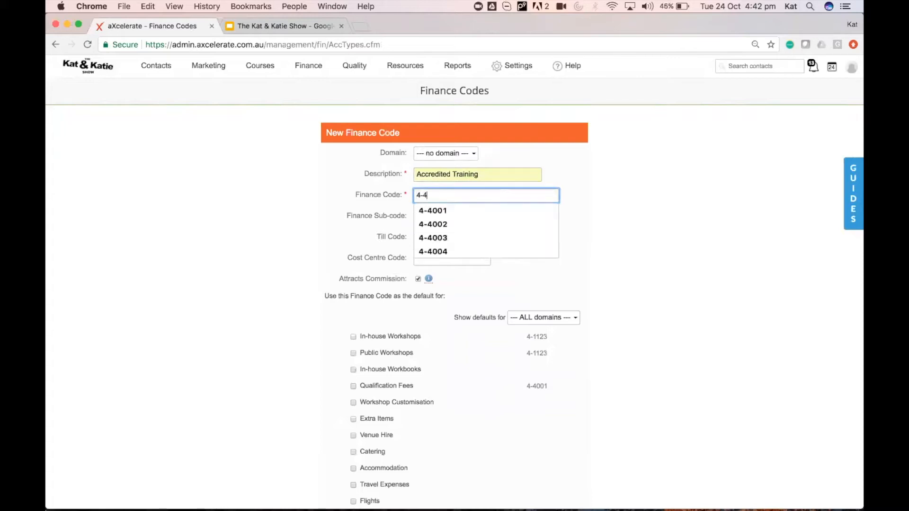
{"action": "type", "text": "001"}
{"action": "left_click", "coordinate": [458, 214]}
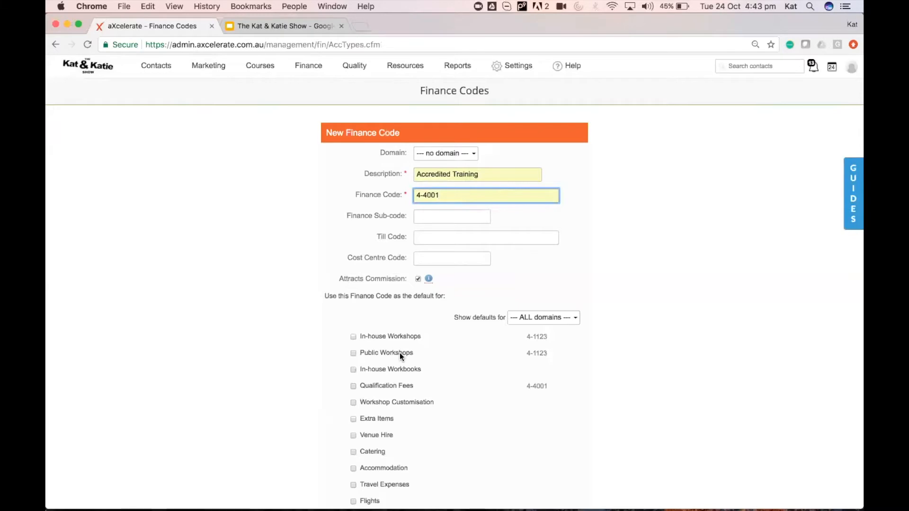
{"action": "scroll", "coordinate": [400, 353], "scroll_direction": "down", "scroll_amount": 5}
{"action": "scroll", "coordinate": [399, 353], "scroll_direction": "down", "scroll_amount": 2}
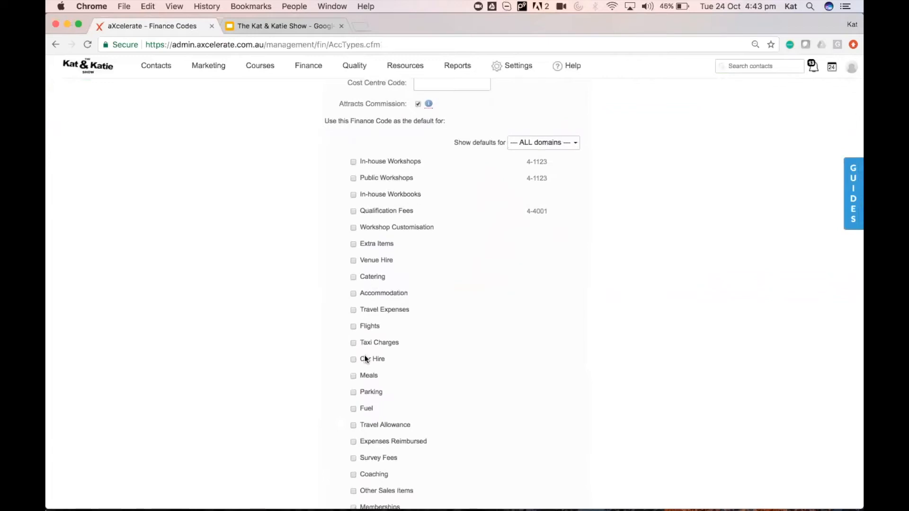
{"action": "scroll", "coordinate": [449, 386], "scroll_direction": "down", "scroll_amount": 5}
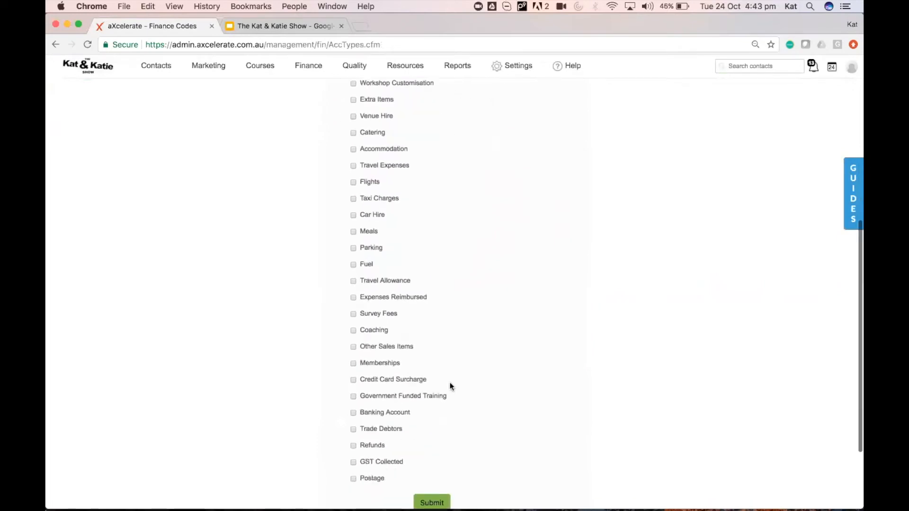
{"action": "scroll", "coordinate": [435, 385], "scroll_direction": "down", "scroll_amount": 1}
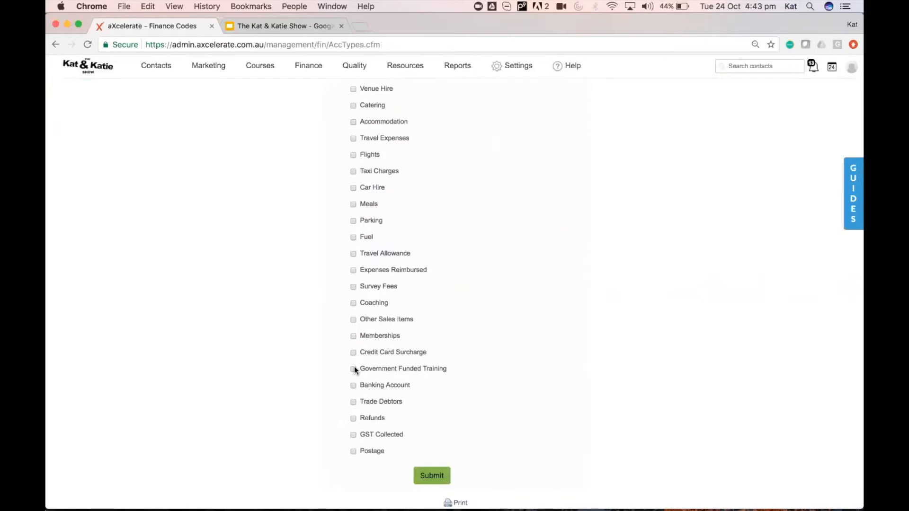
{"action": "scroll", "coordinate": [431, 305], "scroll_direction": "up", "scroll_amount": 8}
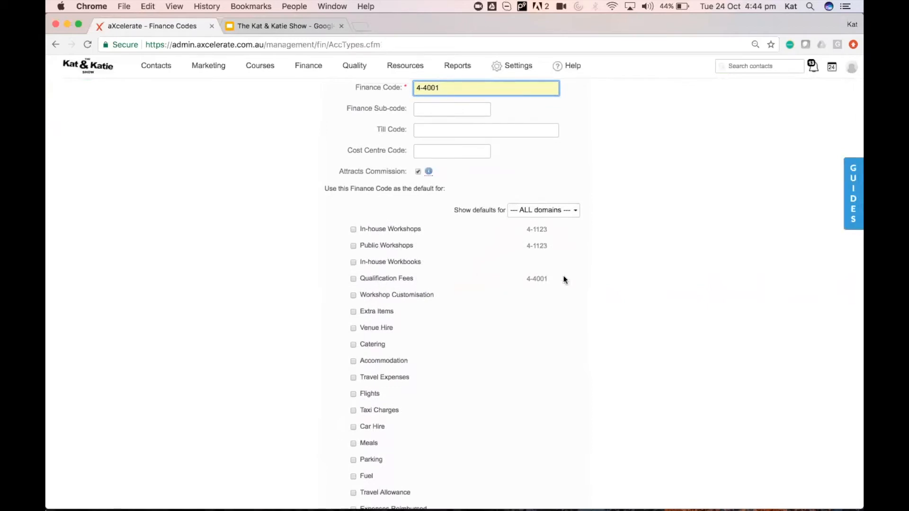
Append KS to make the code 4-4001KS and submit the new finance code.
{"action": "scroll", "coordinate": [563, 279], "scroll_direction": "up", "scroll_amount": 2}
{"action": "type", "text": "KS"}
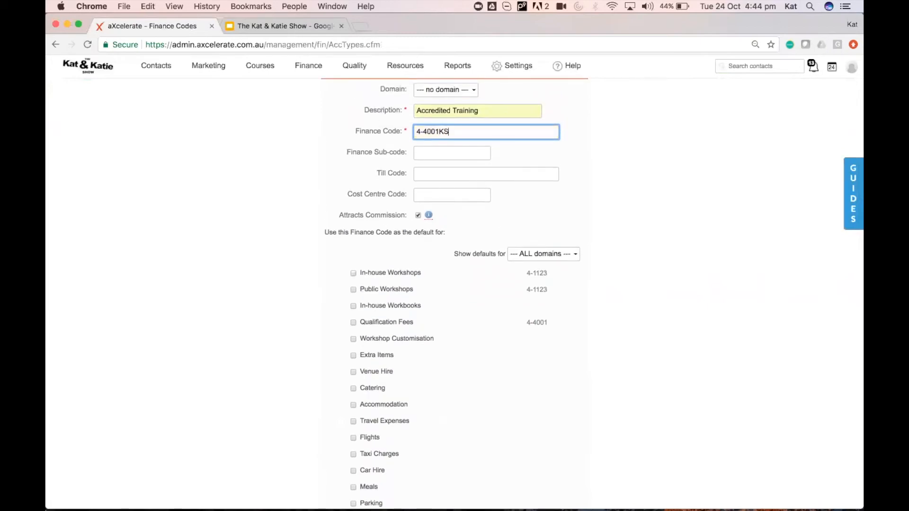
{"action": "left_click", "coordinate": [650, 372]}
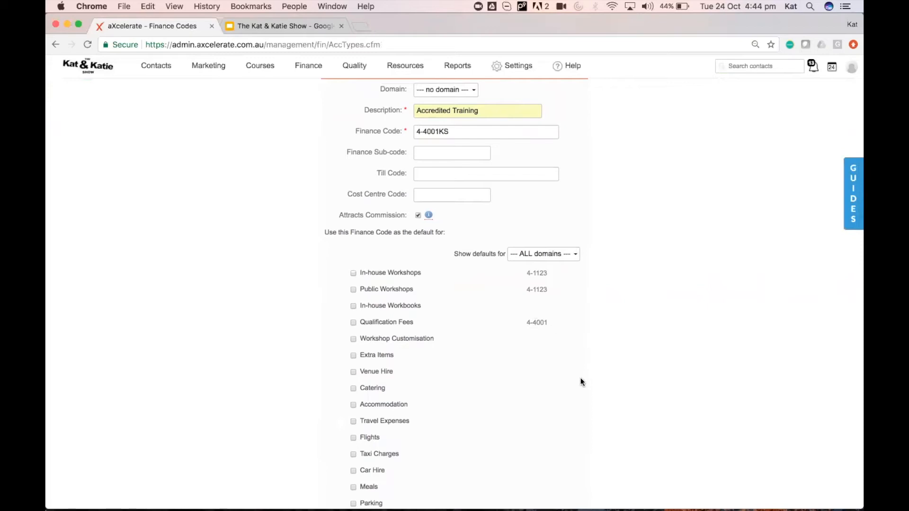
{"action": "scroll", "coordinate": [580, 379], "scroll_direction": "down", "scroll_amount": 10}
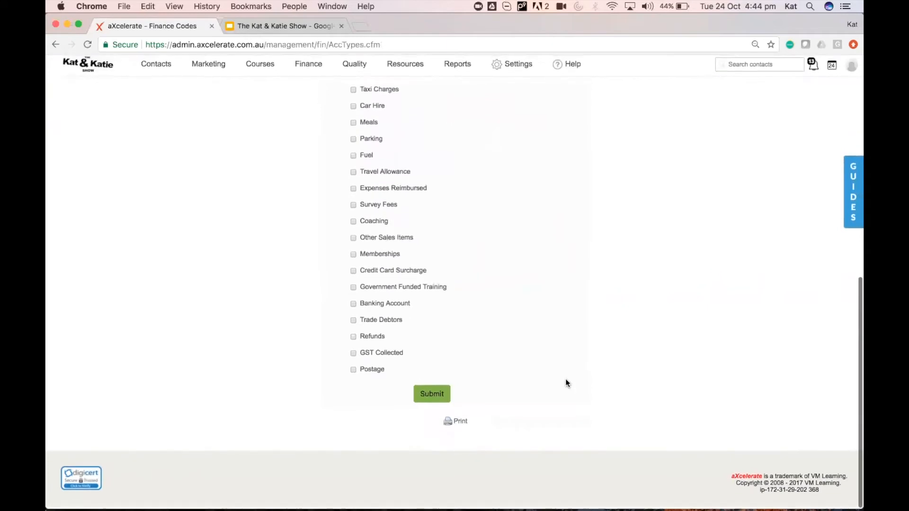
{"action": "left_click", "coordinate": [432, 394]}
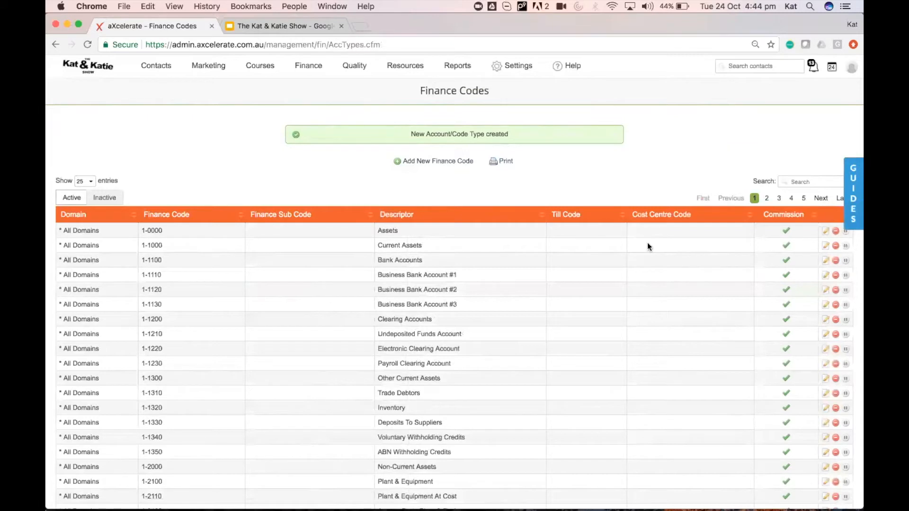
{"action": "left_click", "coordinate": [816, 179]}
{"action": "left_click", "coordinate": [481, 216]}
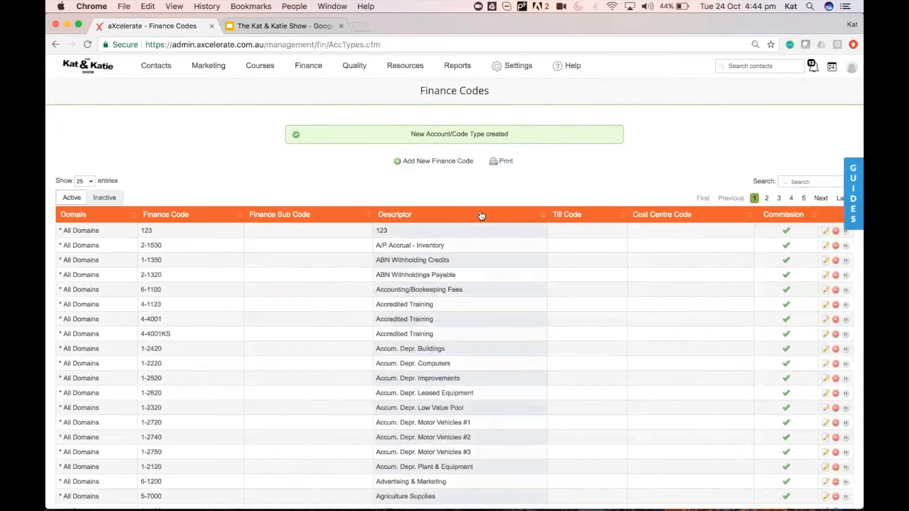
{"action": "left_click", "coordinate": [220, 217]}
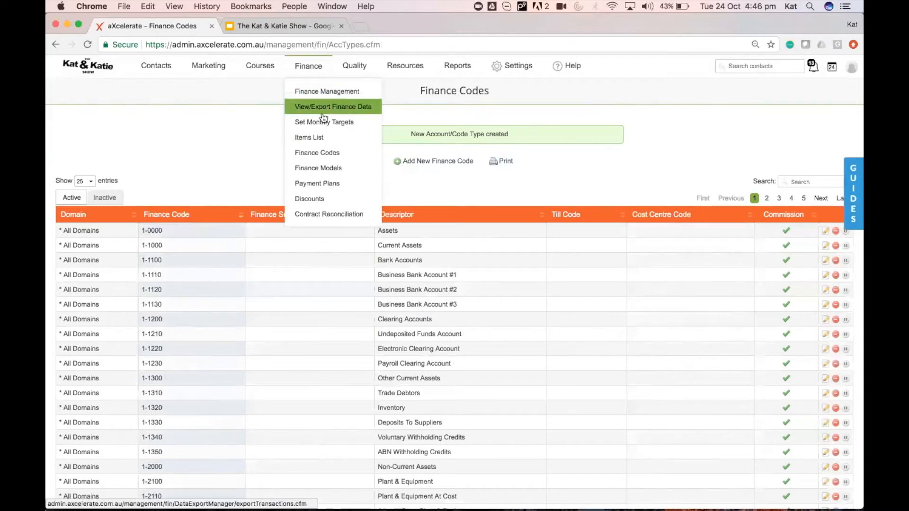
Search finance codes for 'extra' to find 4-4003, then open the Items List.
{"action": "left_click", "coordinate": [803, 183]}
{"action": "type", "text": "extra"}
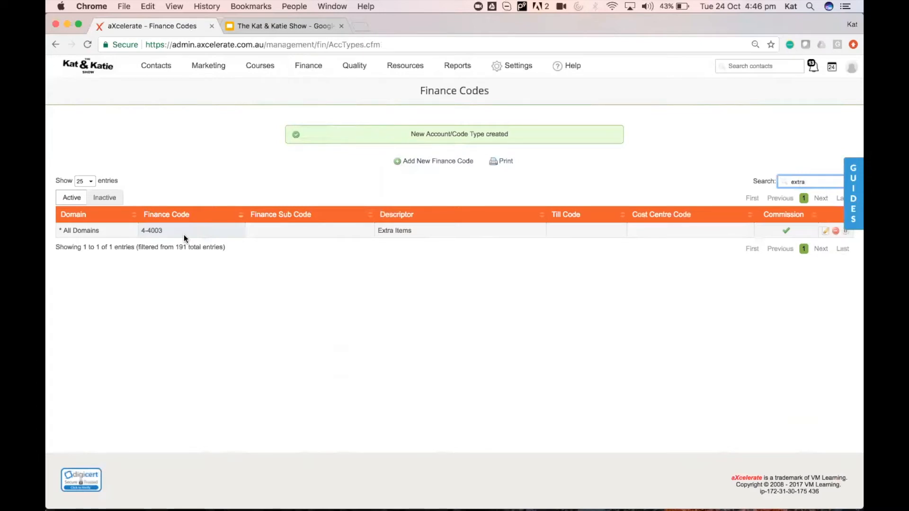
{"action": "mouse_move", "coordinate": [308, 67]}
{"action": "left_click", "coordinate": [320, 136]}
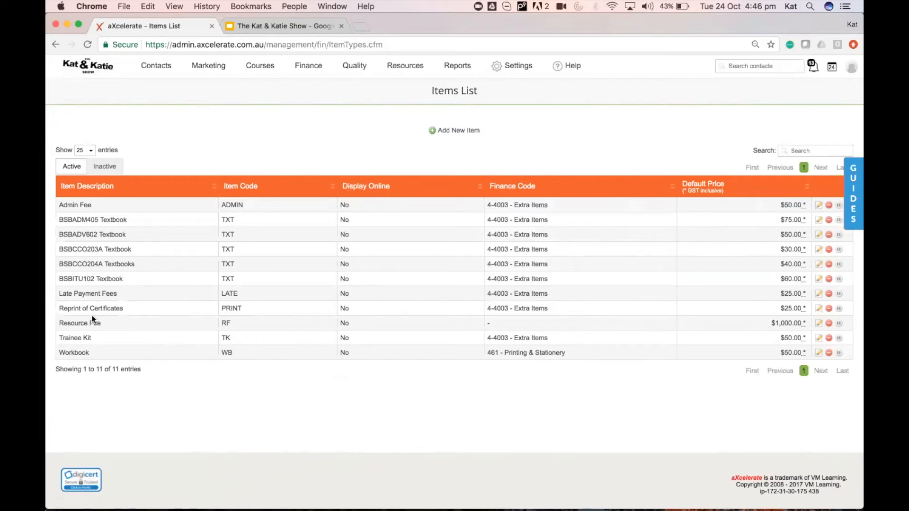
Create a new item 'Student ID' with code SD and finance code 4-4003 (Extra Items).
{"action": "left_click", "coordinate": [456, 131]}
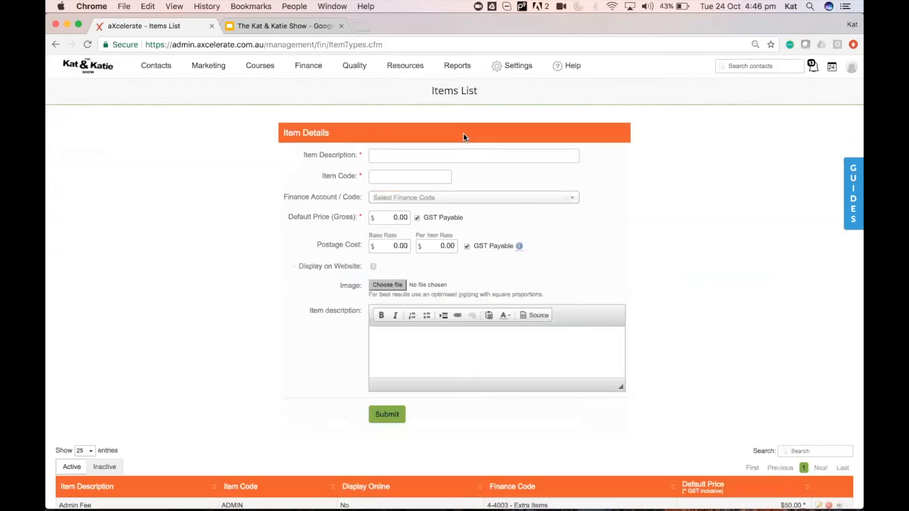
{"action": "left_click", "coordinate": [444, 151]}
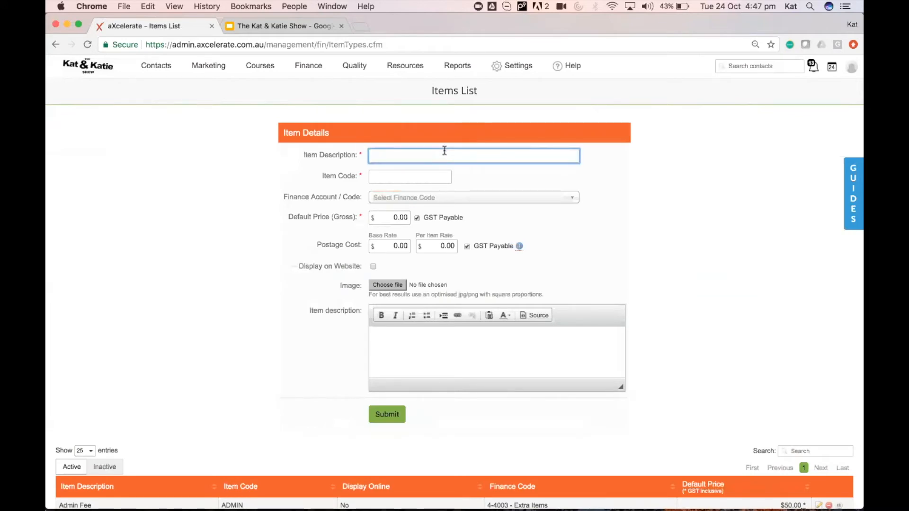
{"action": "type", "text": "Student ID"}
{"action": "left_click", "coordinate": [426, 176]}
{"action": "type", "text": "SD"}
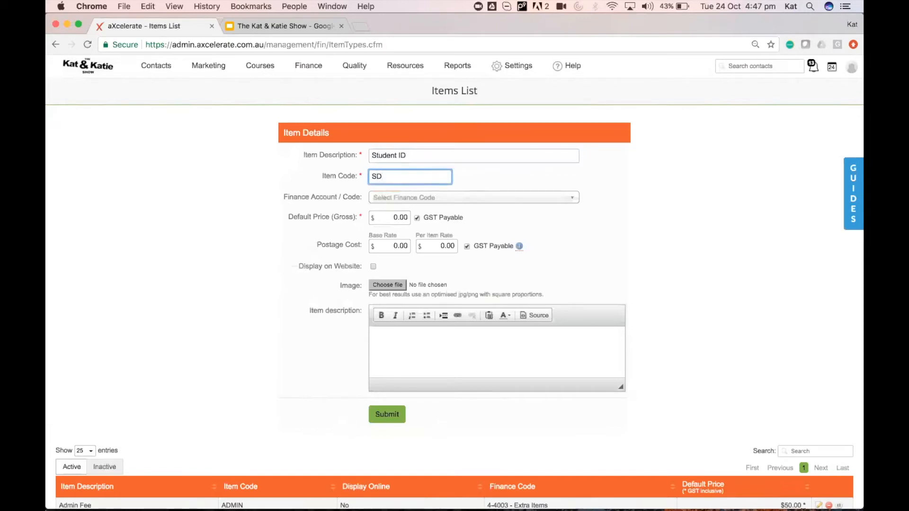
{"action": "left_click", "coordinate": [451, 198]}
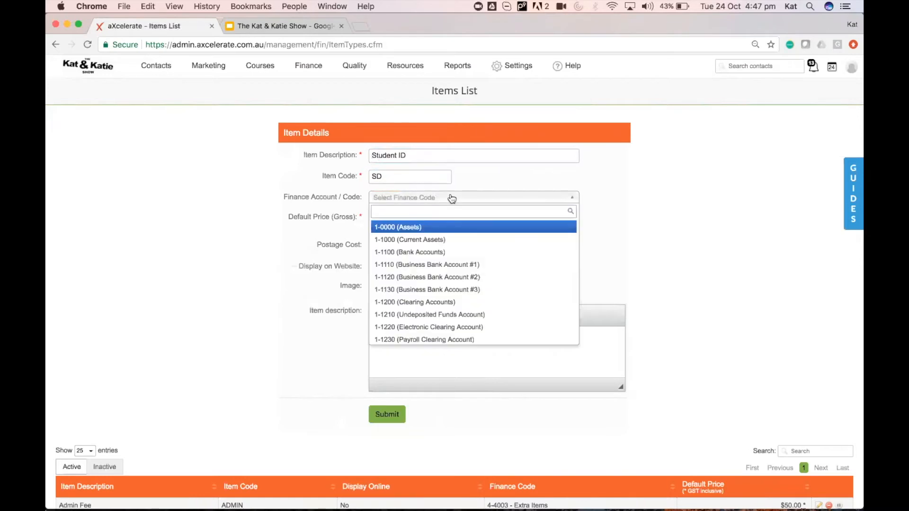
{"action": "type", "text": "extra"}
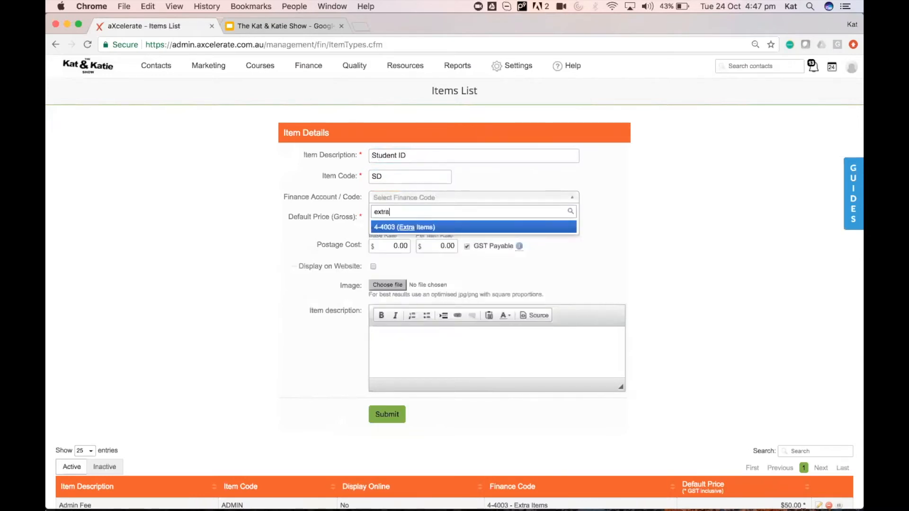
{"action": "left_click", "coordinate": [421, 227]}
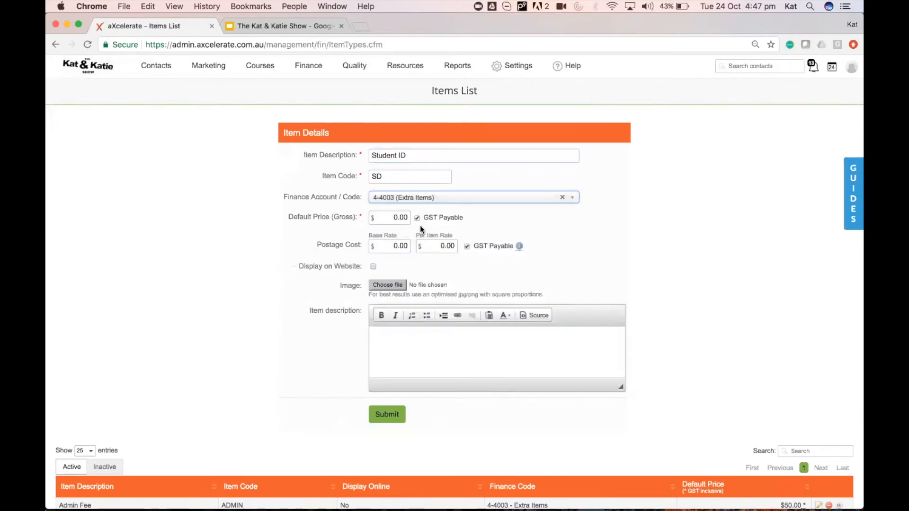
Set default price 10.00 and per-item rate 5.00, then submit the item.
{"action": "key", "text": "Tab"}
{"action": "type", "text": "10"}
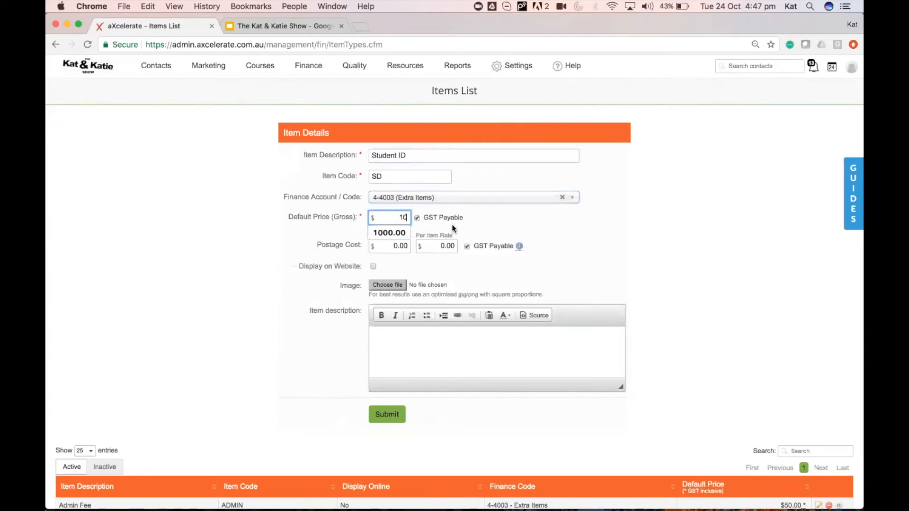
{"action": "left_click", "coordinate": [479, 217]}
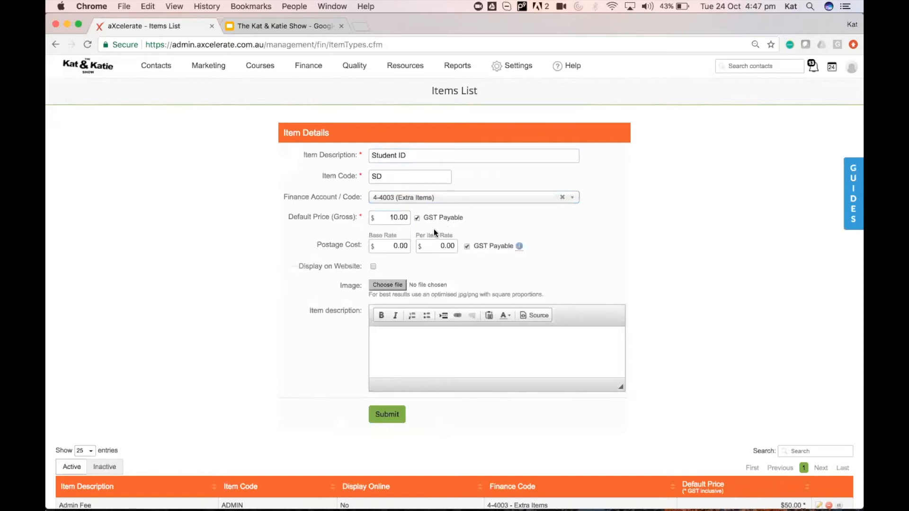
{"action": "left_click", "coordinate": [456, 246]}
{"action": "left_click", "coordinate": [484, 232]}
{"action": "left_click", "coordinate": [394, 415]}
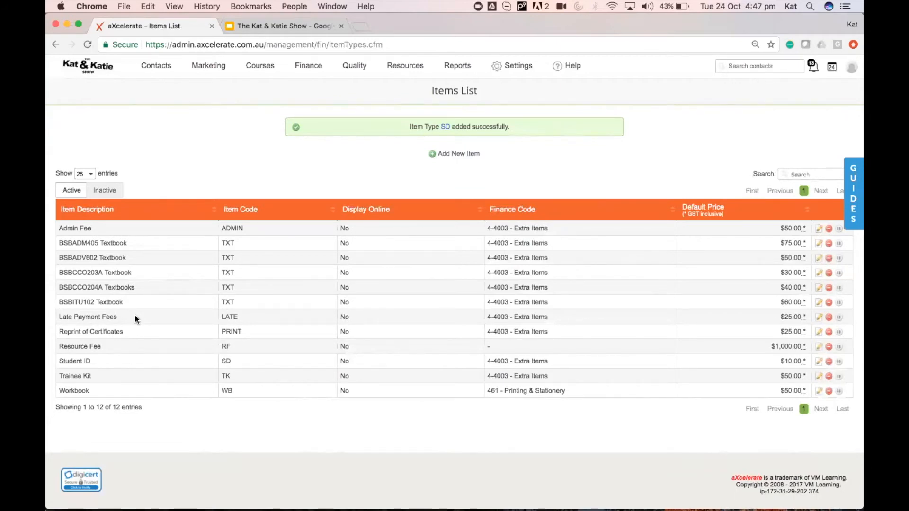
Open your own contact profile from the avatar menu in the top-right.
{"action": "left_click", "coordinate": [851, 71]}
{"action": "left_click", "coordinate": [804, 144]}
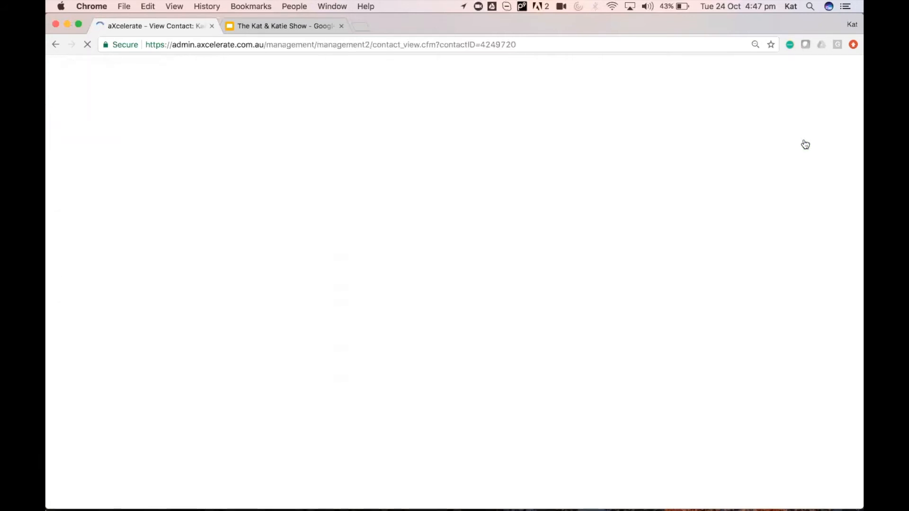
Create a new invoice from the contact's Finance actions and enter 'studen' as the line description.
{"action": "left_click", "coordinate": [303, 125]}
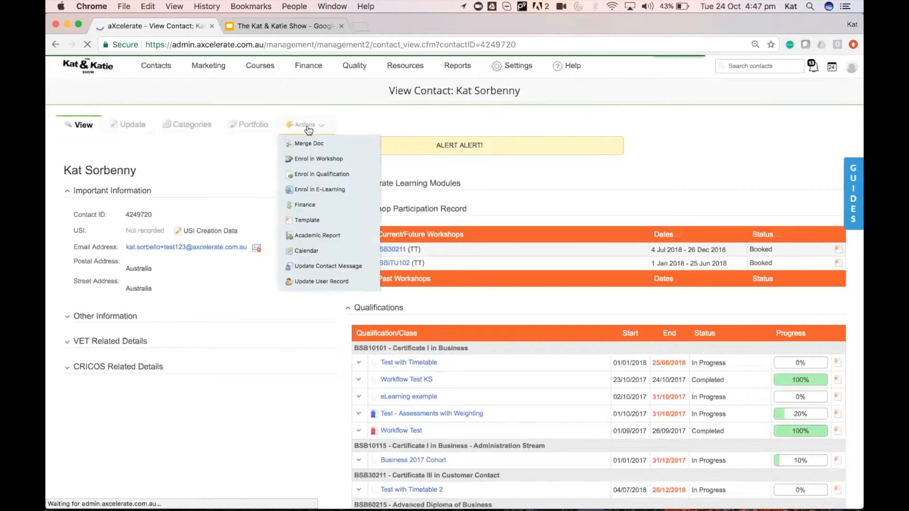
{"action": "left_click", "coordinate": [305, 205]}
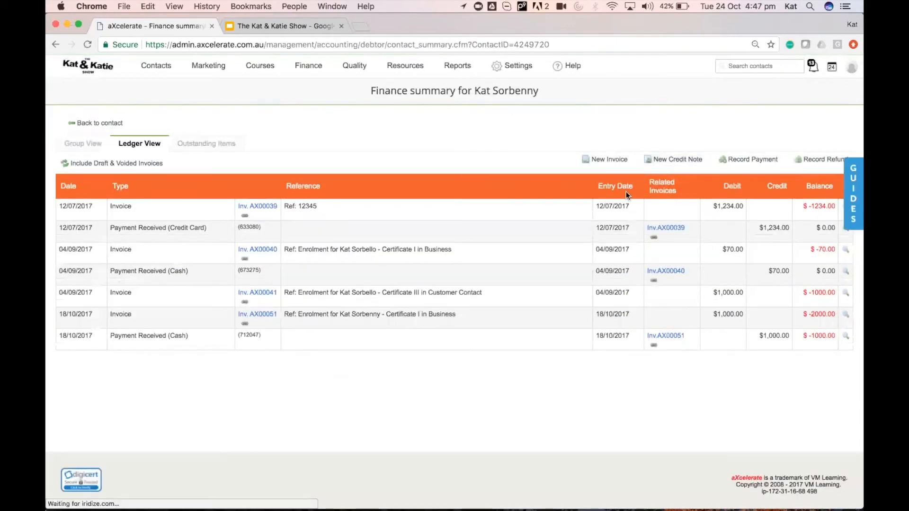
{"action": "left_click", "coordinate": [606, 160]}
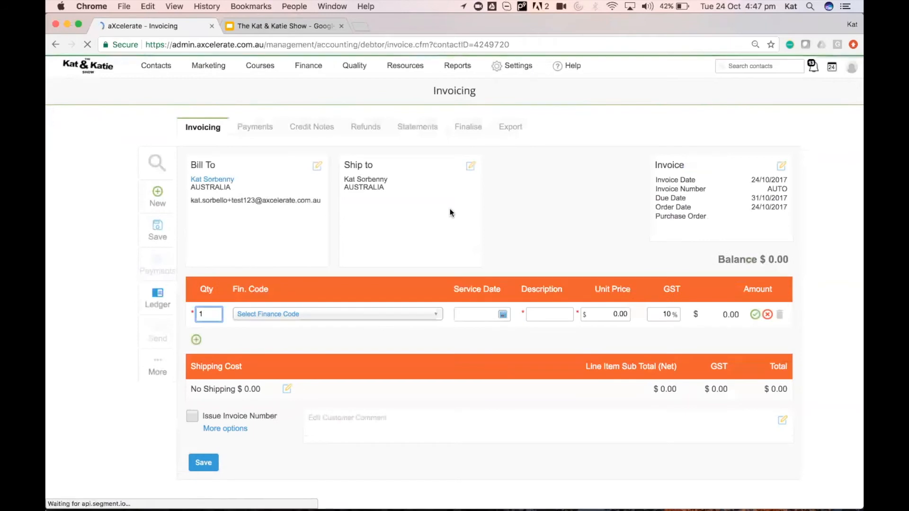
{"action": "left_click", "coordinate": [547, 315]}
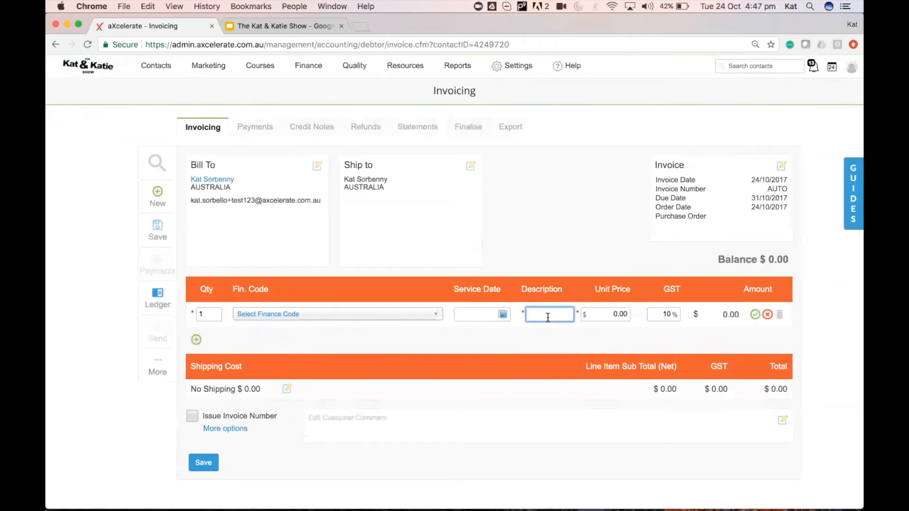
{"action": "type", "text": "studen"}
Pick Student ID for the invoice line and set its quantity to 4, giving $40.00.
{"action": "left_click", "coordinate": [545, 331]}
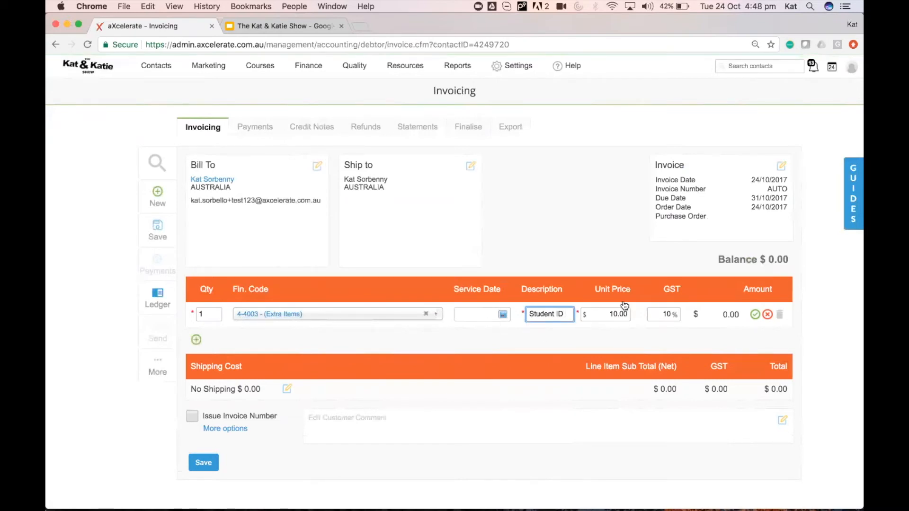
{"action": "left_click", "coordinate": [203, 313]}
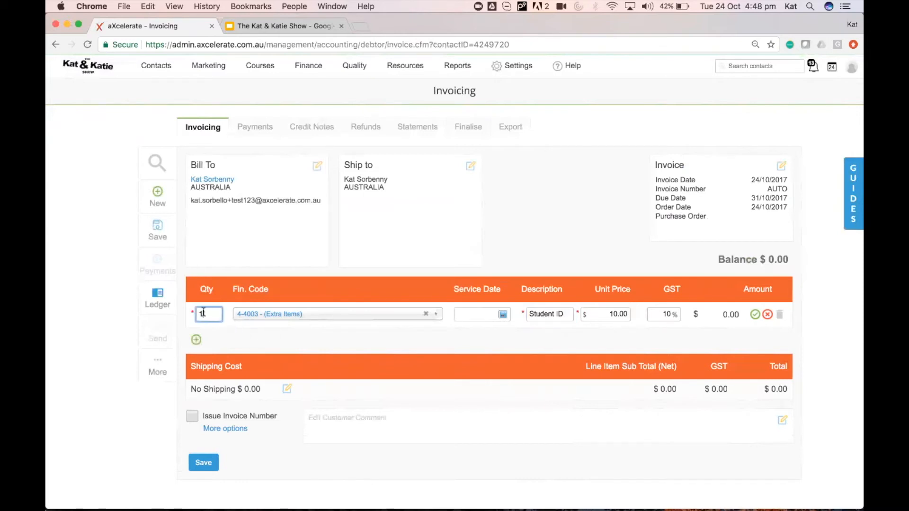
{"action": "type", "text": "4"}
{"action": "left_click", "coordinate": [267, 332]}
Show the Finance Items List, with Student ID priced at $10.00.
{"action": "mouse_move", "coordinate": [310, 69]}
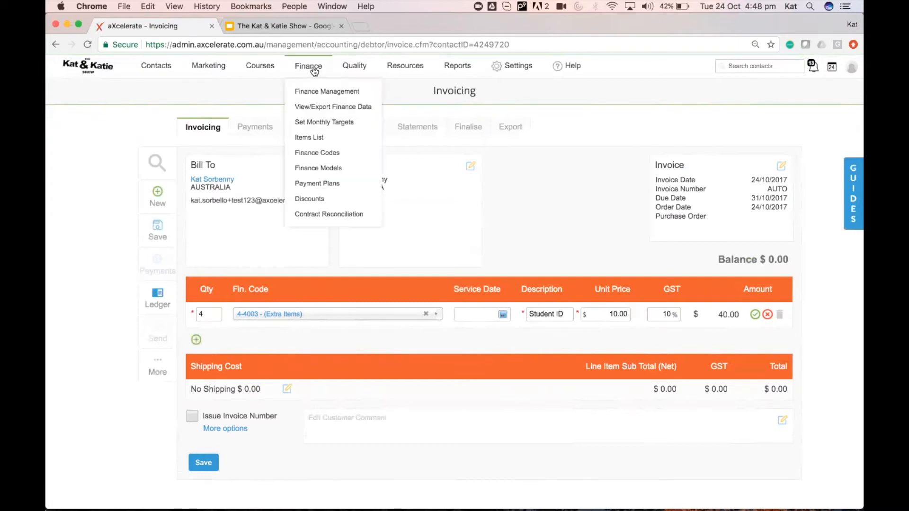
{"action": "left_click", "coordinate": [315, 137]}
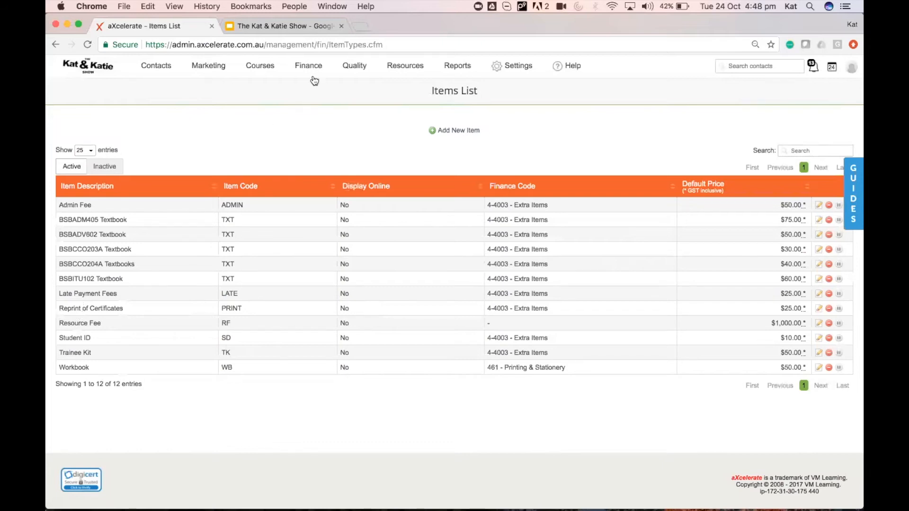
Go to the Finance Models list and add a new finance model.
{"action": "mouse_move", "coordinate": [312, 81]}
{"action": "left_click", "coordinate": [333, 169]}
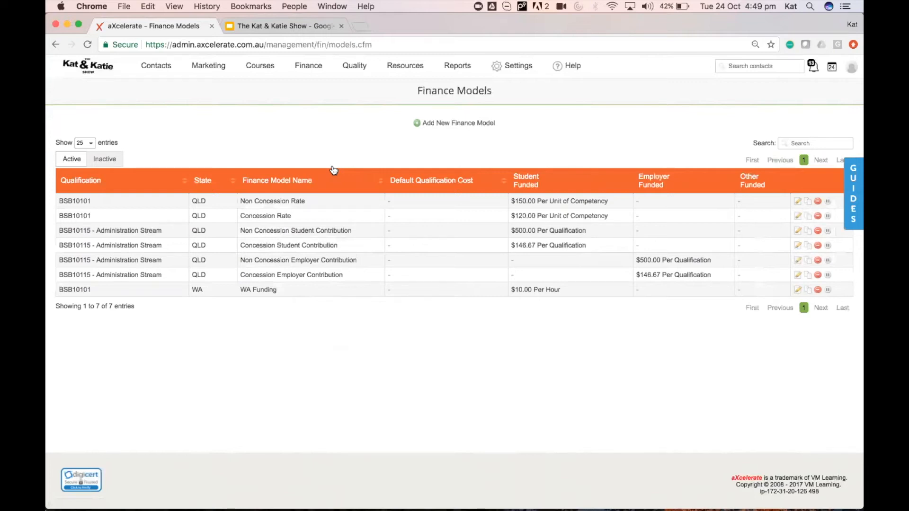
{"action": "left_click", "coordinate": [458, 124]}
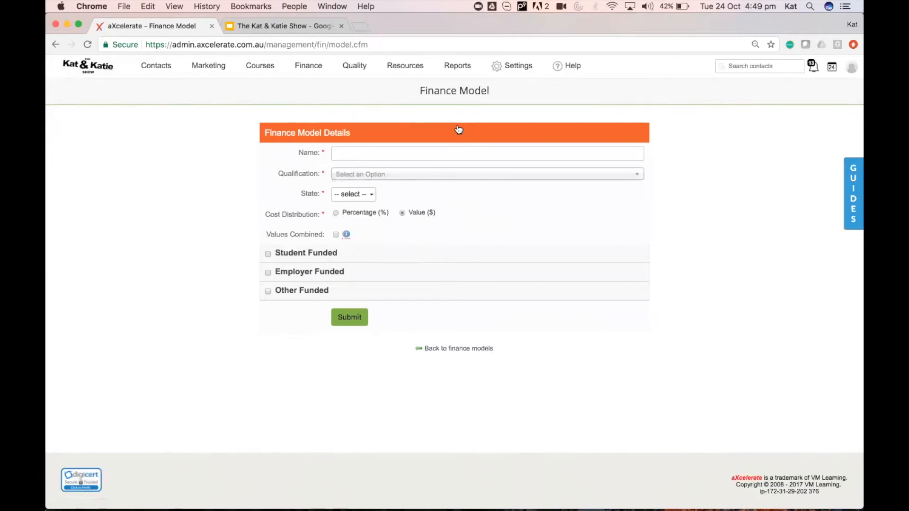
Set qualification BSB10101, name 'New Student Enrolment', state QLD, and tick Student Funded.
{"action": "left_click", "coordinate": [427, 175]}
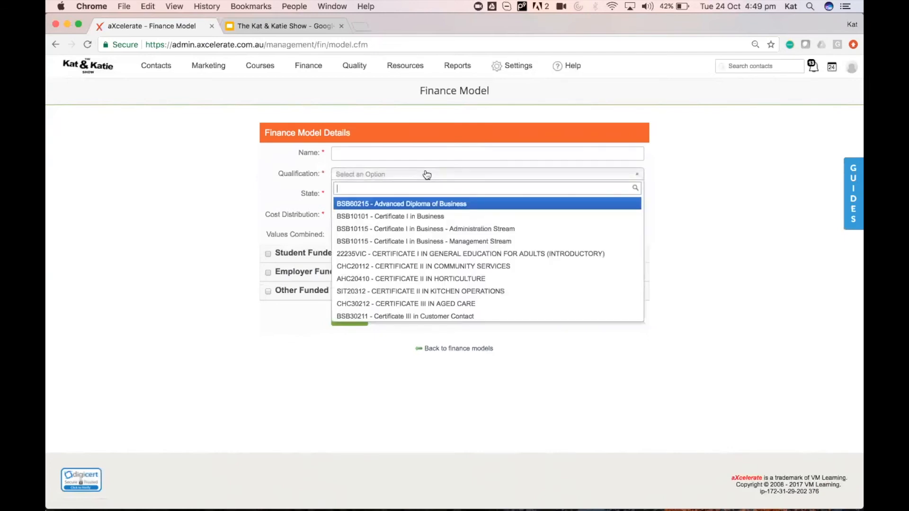
{"action": "left_click", "coordinate": [418, 215]}
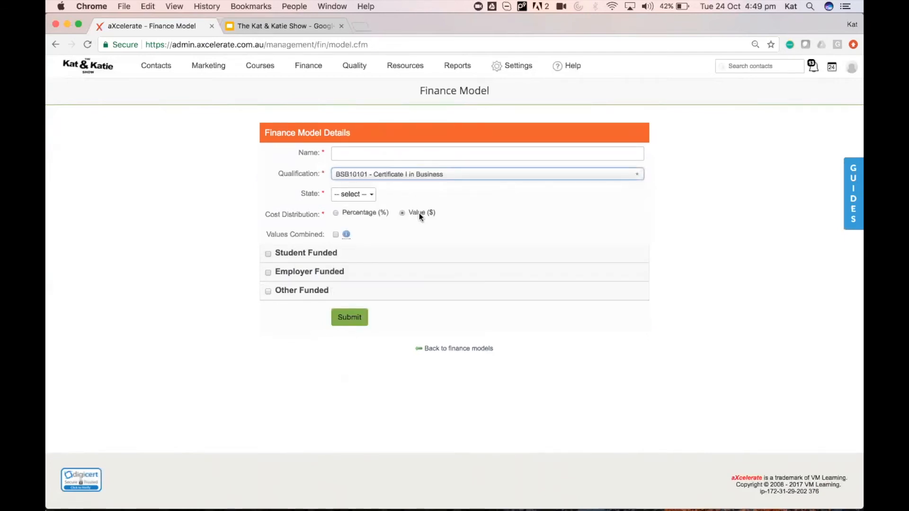
{"action": "left_click", "coordinate": [401, 150]}
{"action": "type", "text": "New Student Enrolment"}
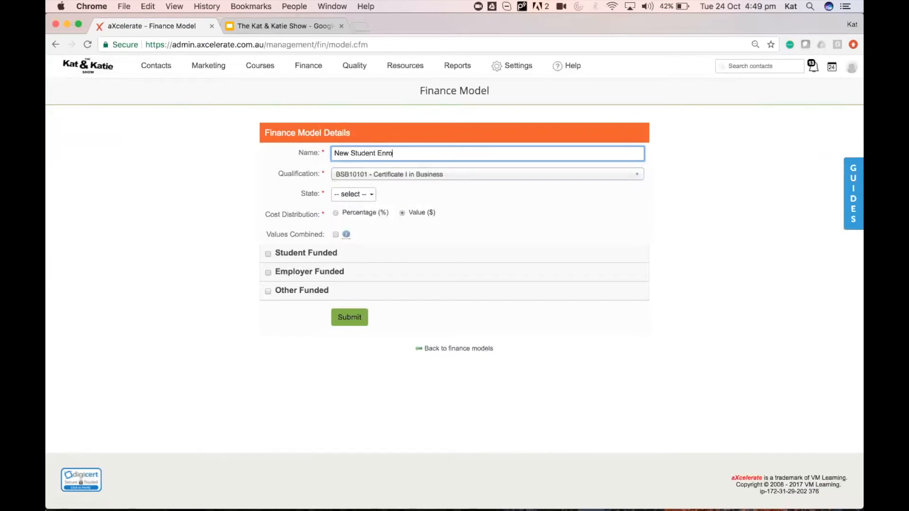
{"action": "left_click", "coordinate": [364, 194]}
{"action": "left_click", "coordinate": [356, 223]}
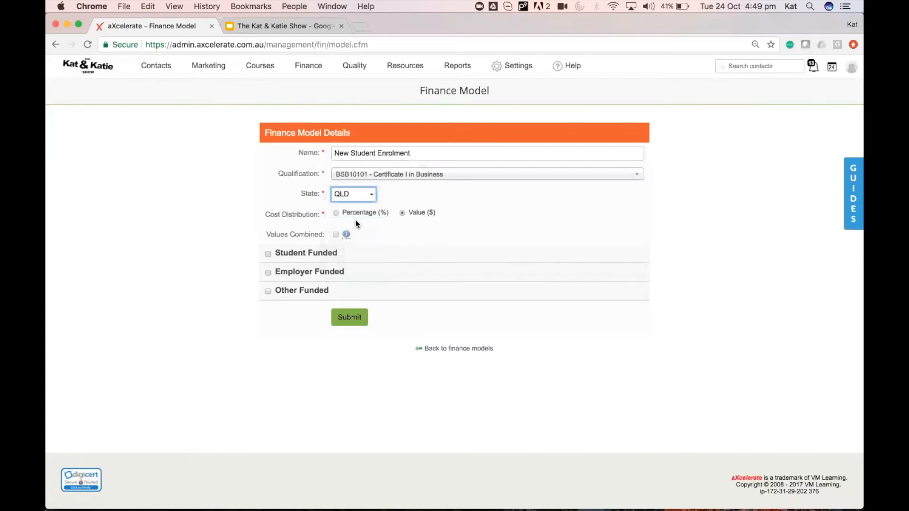
{"action": "left_click", "coordinate": [267, 254]}
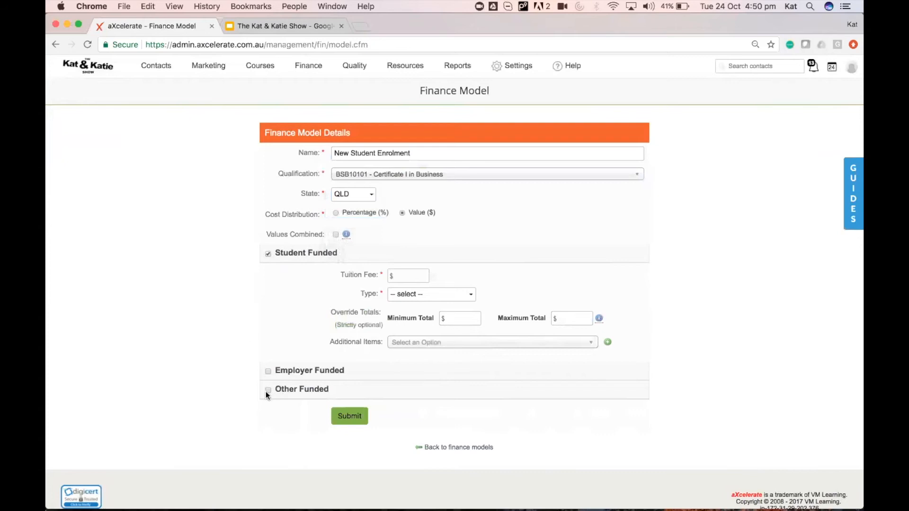
Set the student tuition fee to $500, charged per qualification.
{"action": "left_click", "coordinate": [406, 270]}
{"action": "type", "text": "500"}
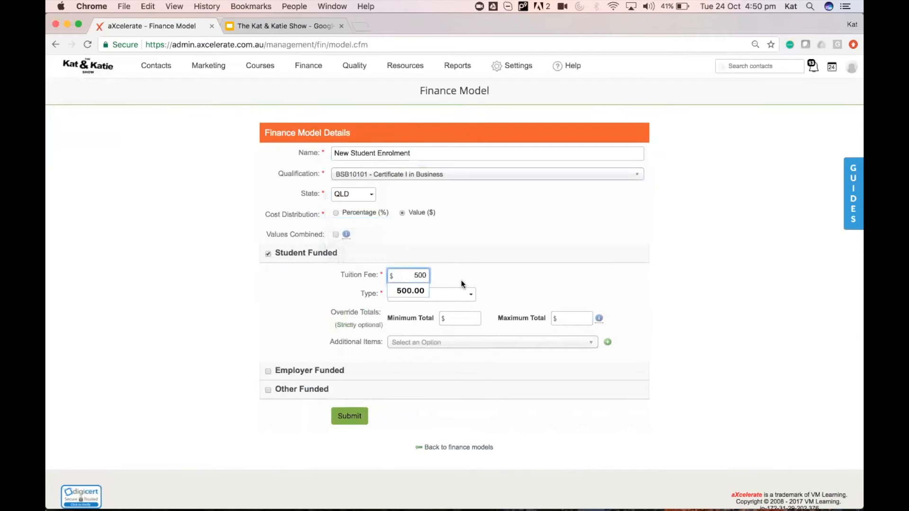
{"action": "left_click", "coordinate": [442, 292]}
{"action": "left_click", "coordinate": [438, 303]}
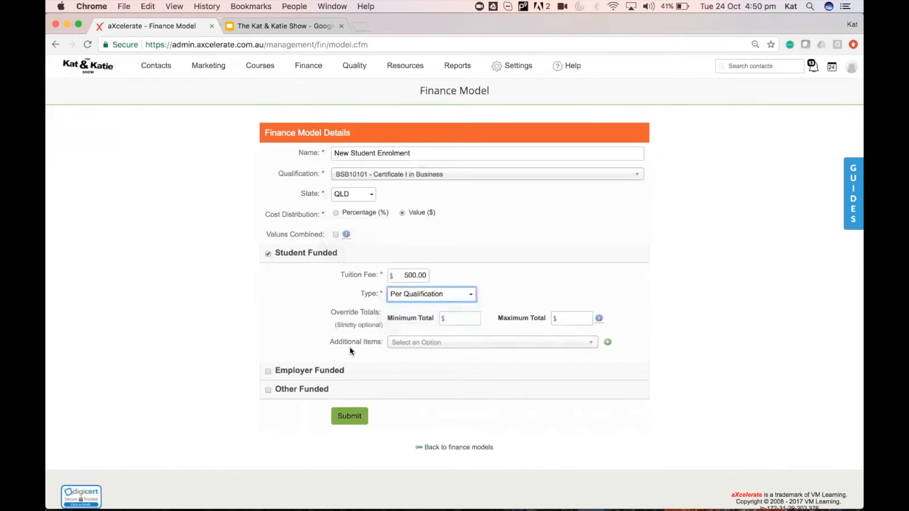
Tick Employer Funded and set a $1500 employer cost per qualification.
{"action": "left_click", "coordinate": [295, 370]}
{"action": "left_click", "coordinate": [403, 395]}
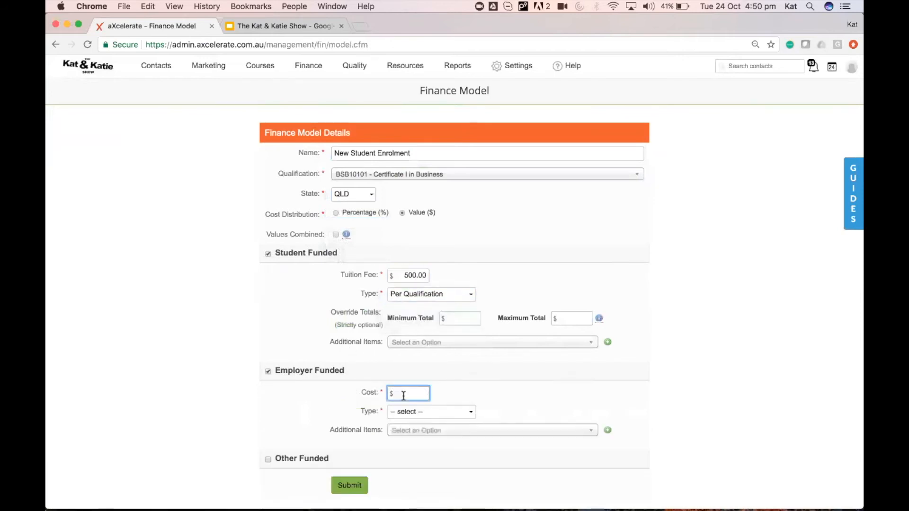
{"action": "type", "text": "1500"}
{"action": "key", "text": "Tab"}
{"action": "left_click", "coordinate": [439, 409]}
{"action": "left_click", "coordinate": [434, 420]}
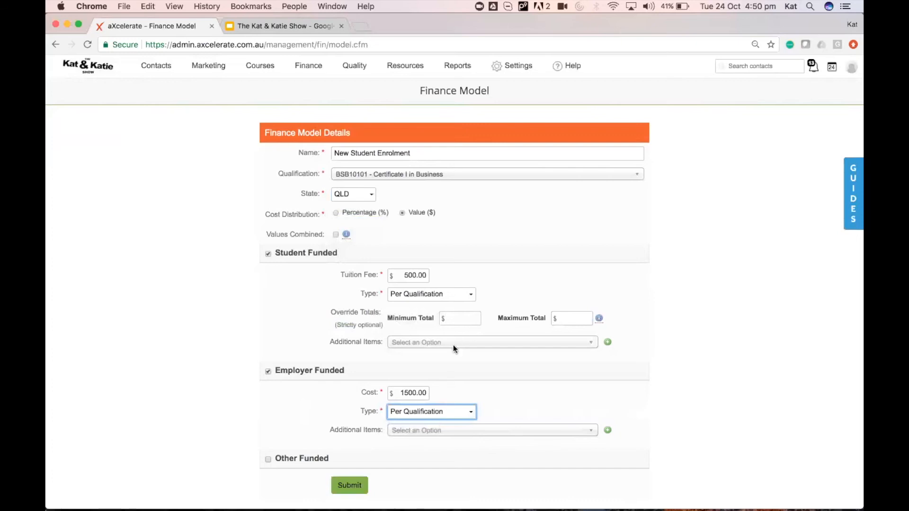
Add Student ID ($10), Admin Fee ($50) and Workbook ($50) as student additional items.
{"action": "left_click", "coordinate": [421, 342]}
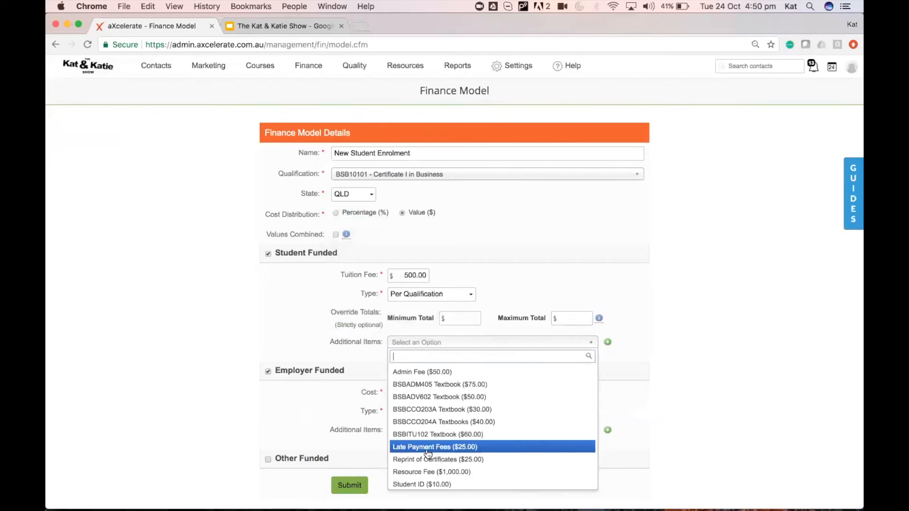
{"action": "left_click", "coordinate": [422, 484]}
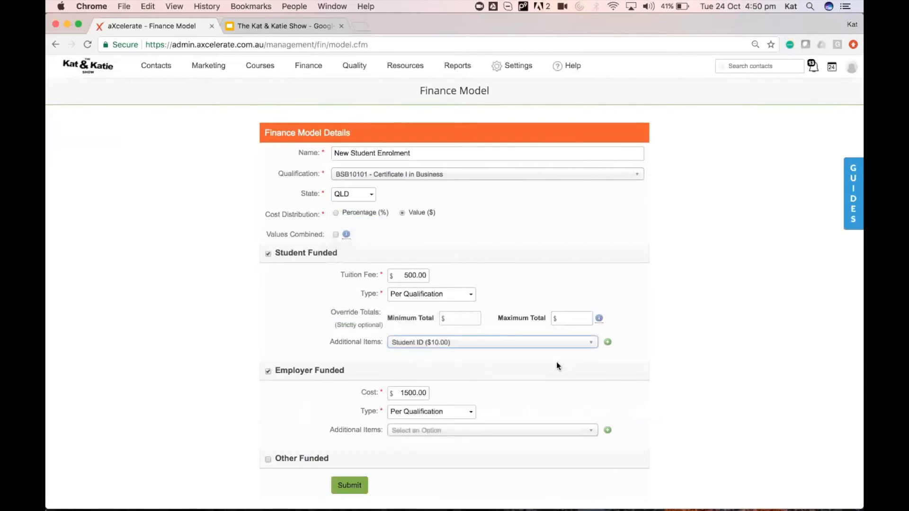
{"action": "left_click", "coordinate": [607, 342]}
{"action": "left_click", "coordinate": [517, 346]}
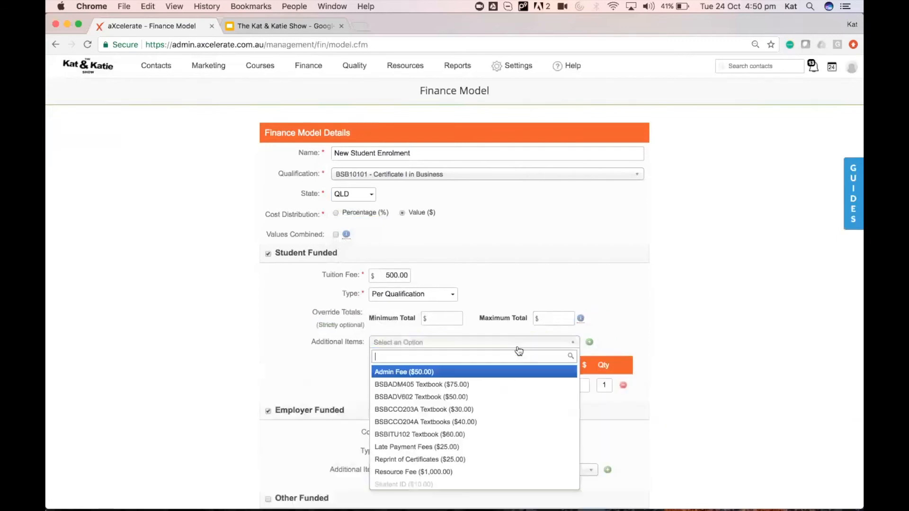
{"action": "left_click", "coordinate": [455, 371]}
{"action": "left_click", "coordinate": [589, 343]}
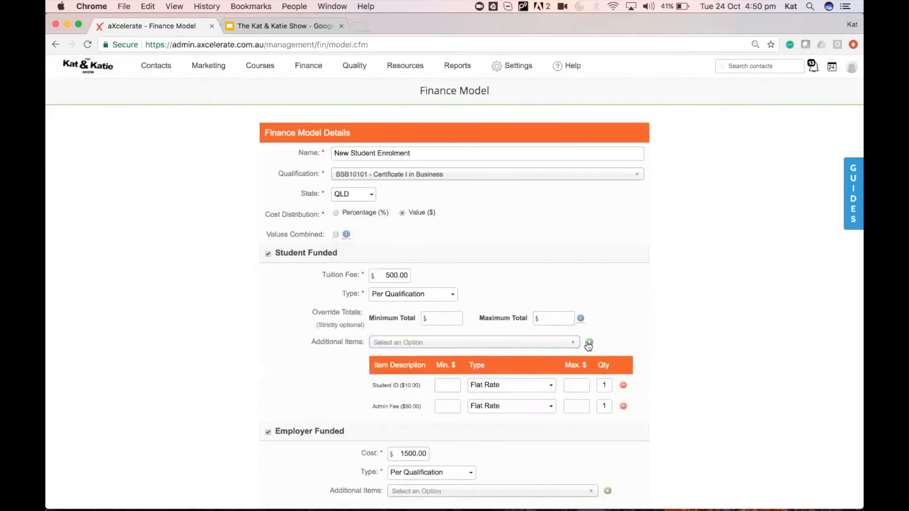
{"action": "left_click", "coordinate": [536, 345]}
{"action": "scroll", "coordinate": [483, 436], "scroll_direction": "down", "scroll_amount": 3}
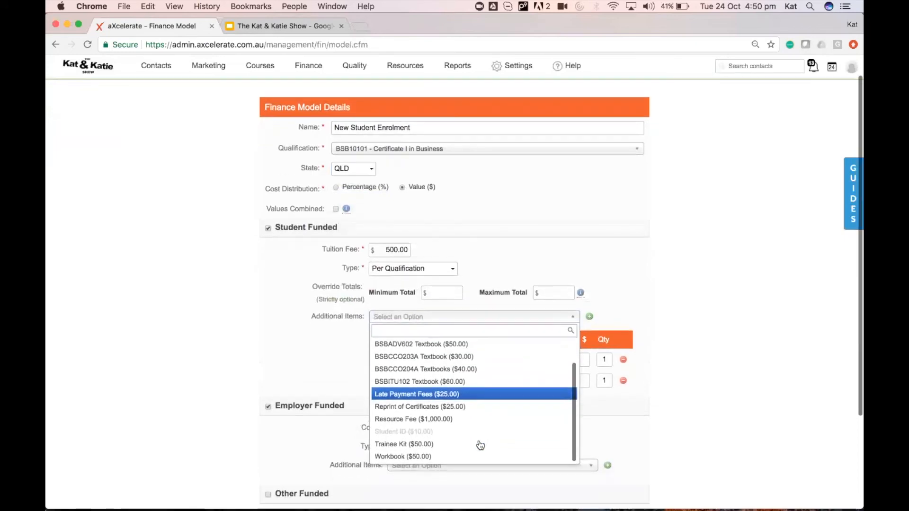
{"action": "left_click", "coordinate": [448, 456]}
{"action": "left_click", "coordinate": [589, 317]}
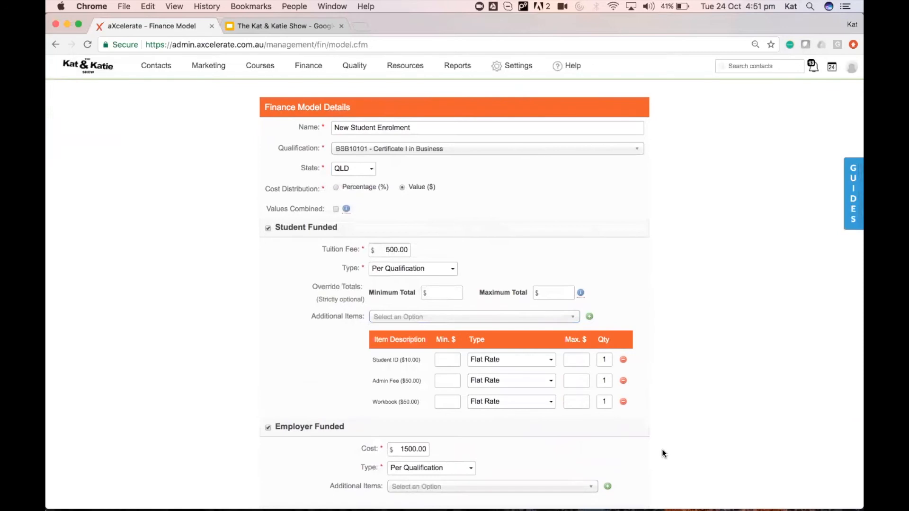
Submit the New Student Enrolment finance model.
{"action": "scroll", "coordinate": [662, 450], "scroll_direction": "down", "scroll_amount": 5}
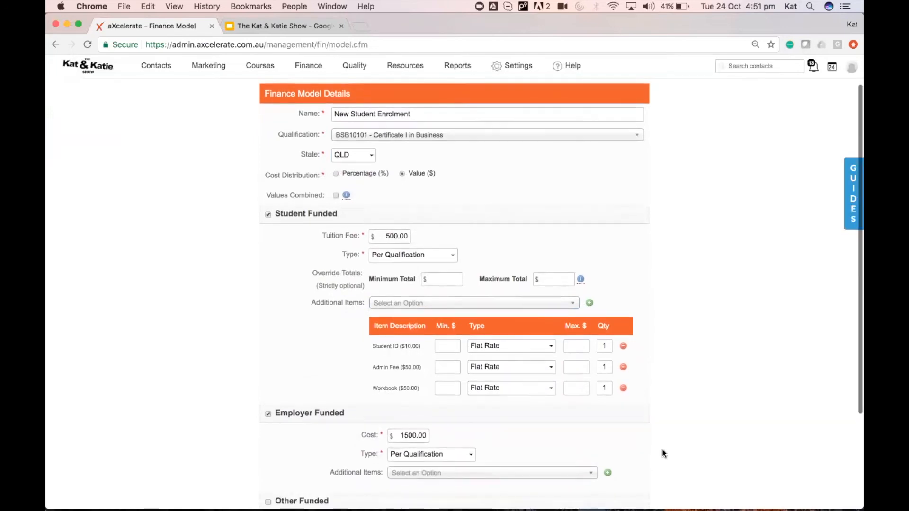
{"action": "scroll", "coordinate": [661, 453], "scroll_direction": "down", "scroll_amount": 2}
{"action": "left_click", "coordinate": [349, 399]}
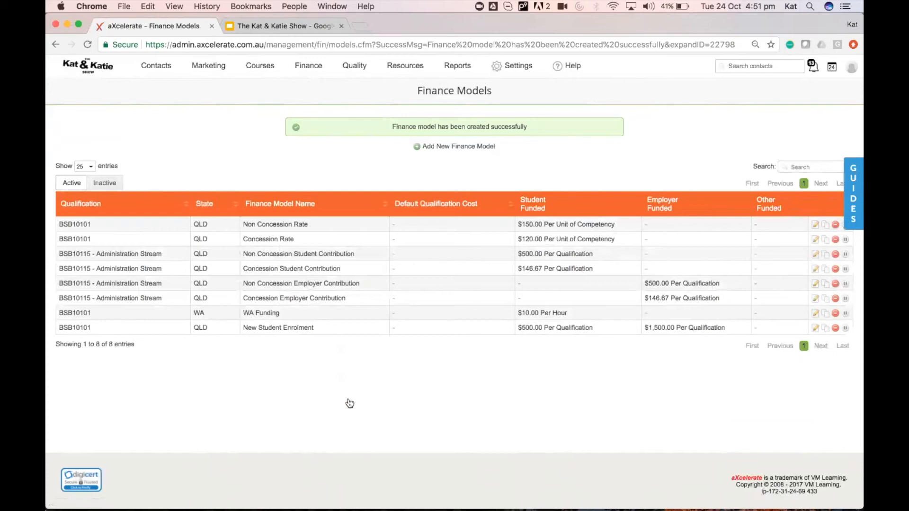
Open a Business 2017 Cohort student's enrolment and scroll to its $4,000 payment plan.
{"action": "mouse_move", "coordinate": [260, 67]}
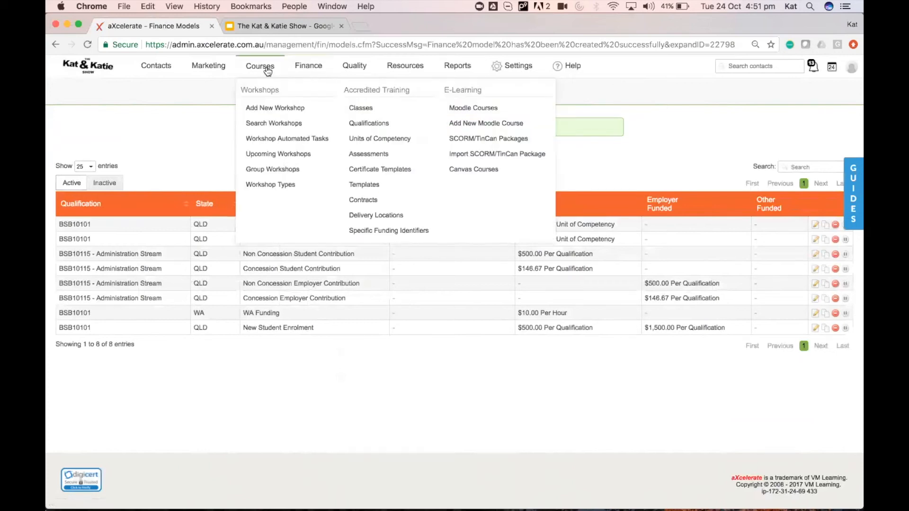
{"action": "left_click", "coordinate": [360, 109]}
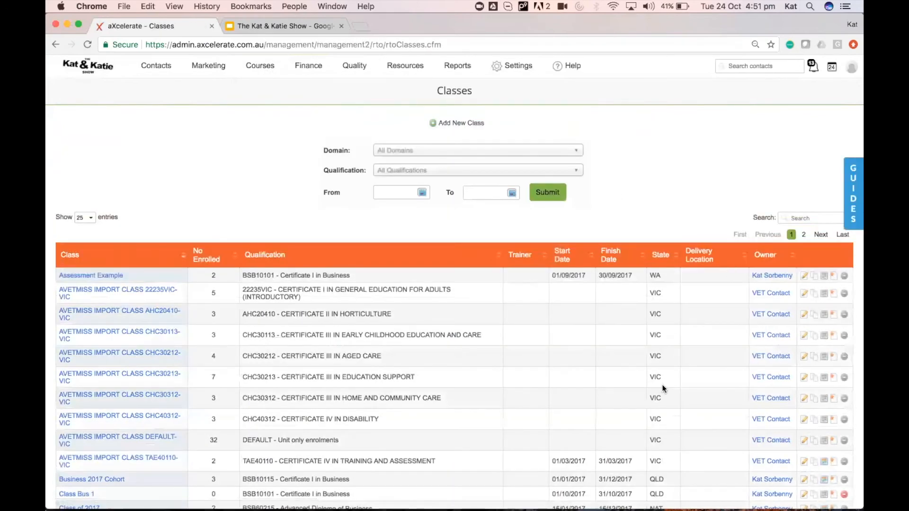
{"action": "scroll", "coordinate": [661, 384], "scroll_direction": "down", "scroll_amount": 3}
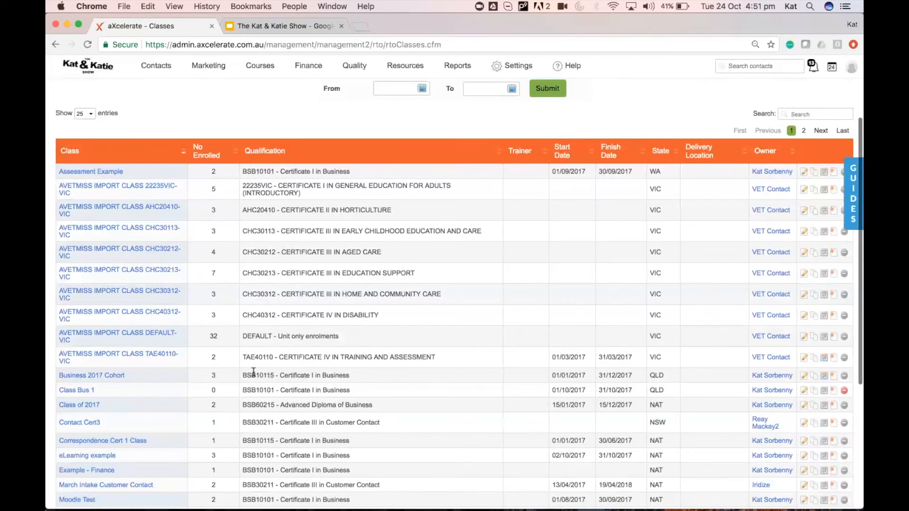
{"action": "left_click_drag", "start_coordinate": [242, 375], "coordinate": [350, 376]}
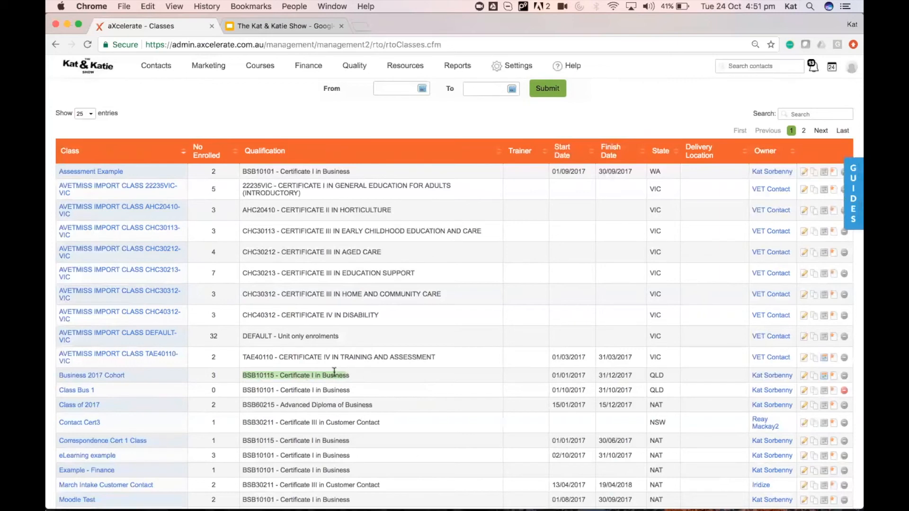
{"action": "left_click", "coordinate": [102, 377]}
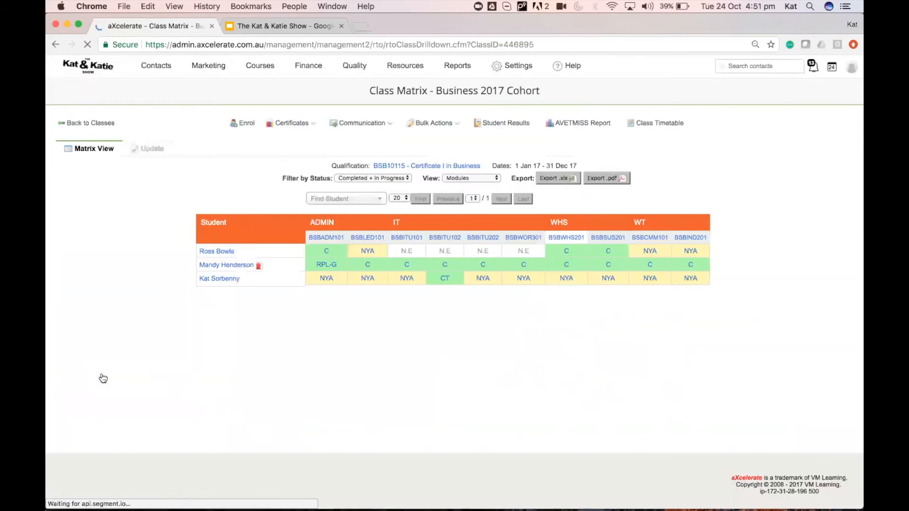
{"action": "left_click", "coordinate": [220, 280]}
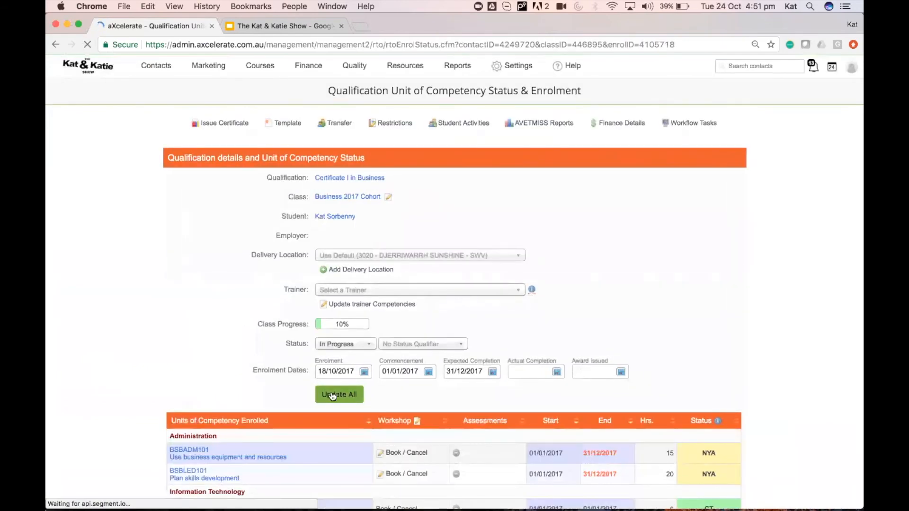
{"action": "scroll", "coordinate": [333, 397], "scroll_direction": "down", "scroll_amount": 15}
{"action": "scroll", "coordinate": [333, 397], "scroll_direction": "down", "scroll_amount": 10}
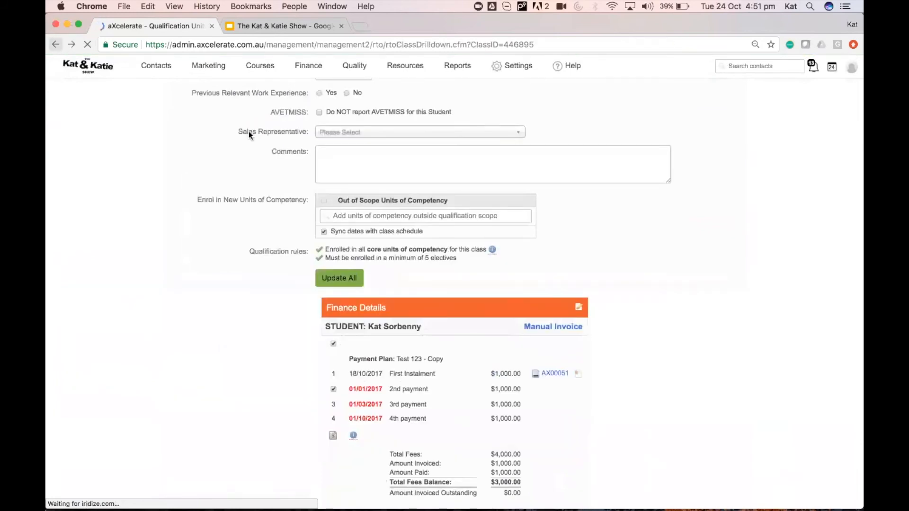
Search for another contact by name and enrol them in the Business 2017 Cohort class.
{"action": "left_click", "coordinate": [244, 123]}
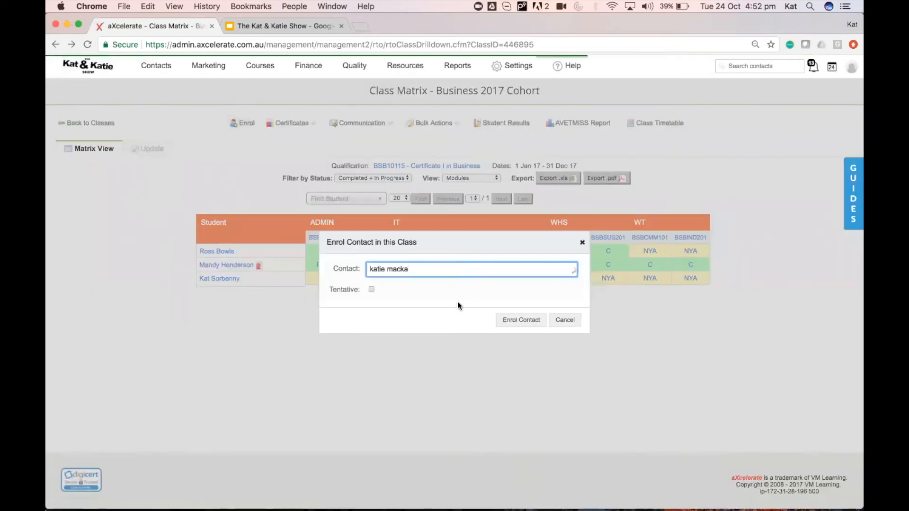
{"action": "key", "text": "super+a"}
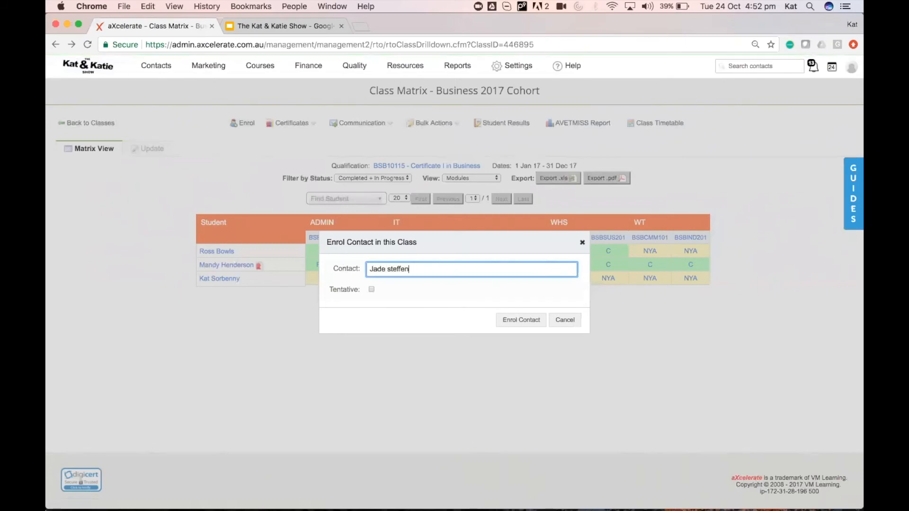
{"action": "left_click", "coordinate": [415, 284]}
{"action": "left_click", "coordinate": [521, 320]}
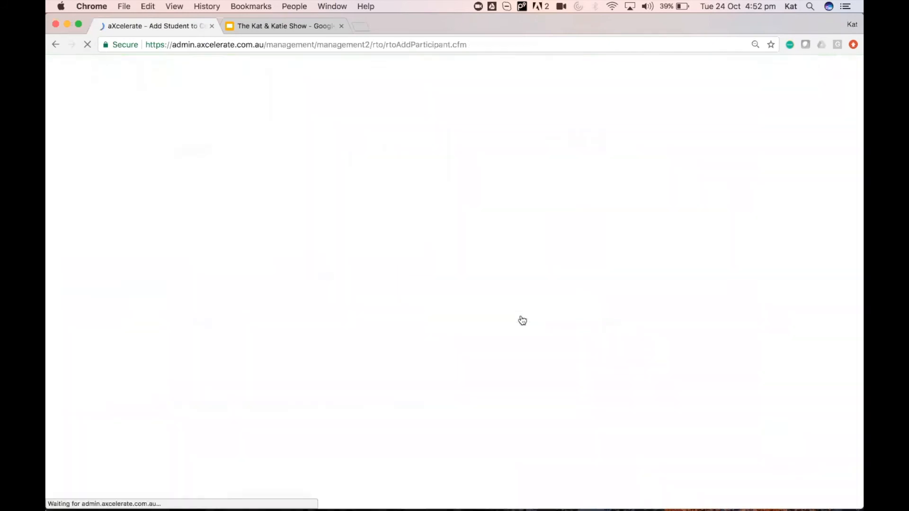
Confirm the enrolment's unit selections and bring up the available finance models.
{"action": "scroll", "coordinate": [553, 352], "scroll_direction": "down", "scroll_amount": 15}
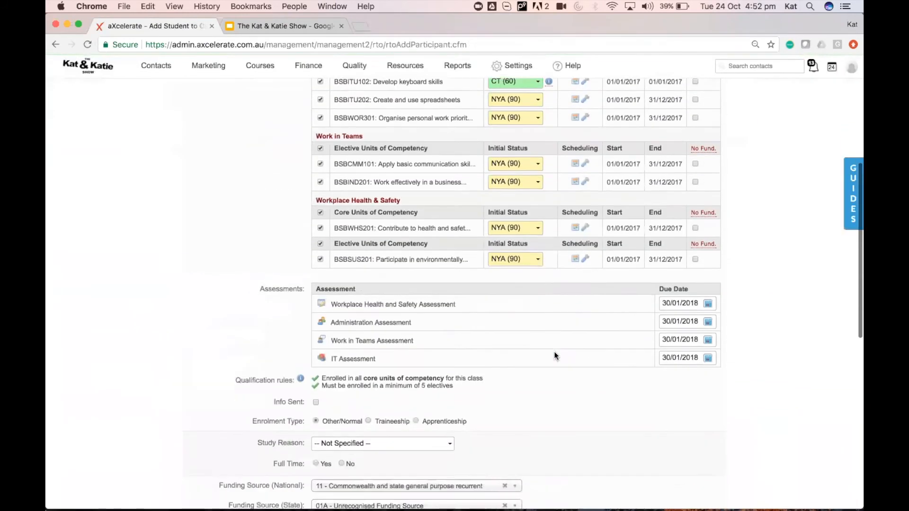
{"action": "left_click", "coordinate": [336, 429]}
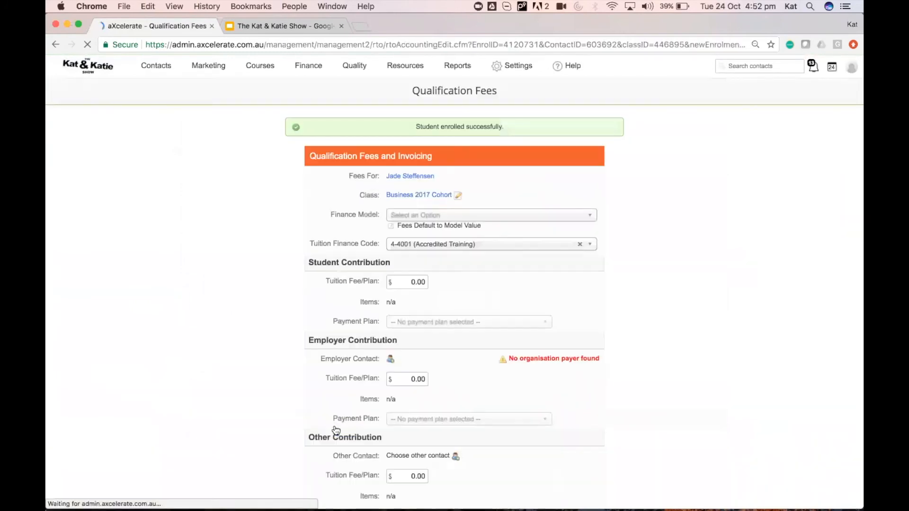
{"action": "left_click", "coordinate": [444, 215]}
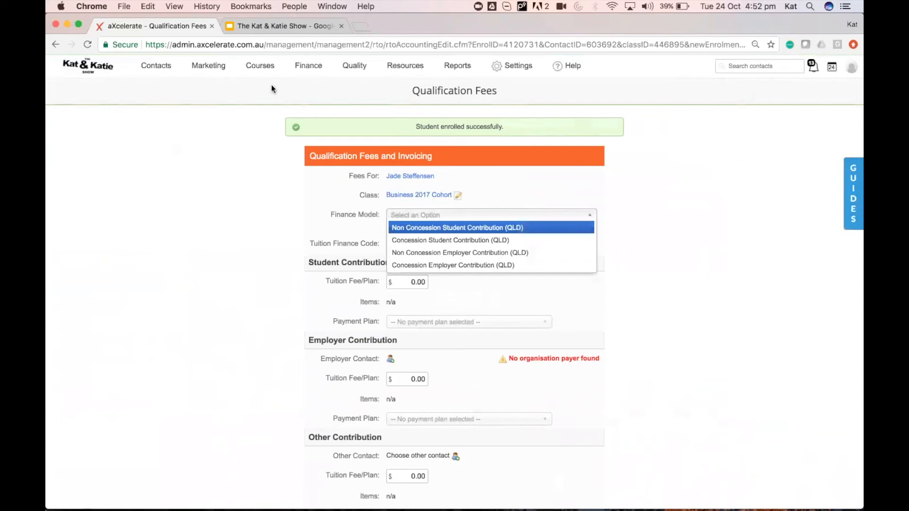
Copy the BSB10101 qualification code from the Finance Models list.
{"action": "mouse_move", "coordinate": [308, 66]}
{"action": "left_click", "coordinate": [321, 173]}
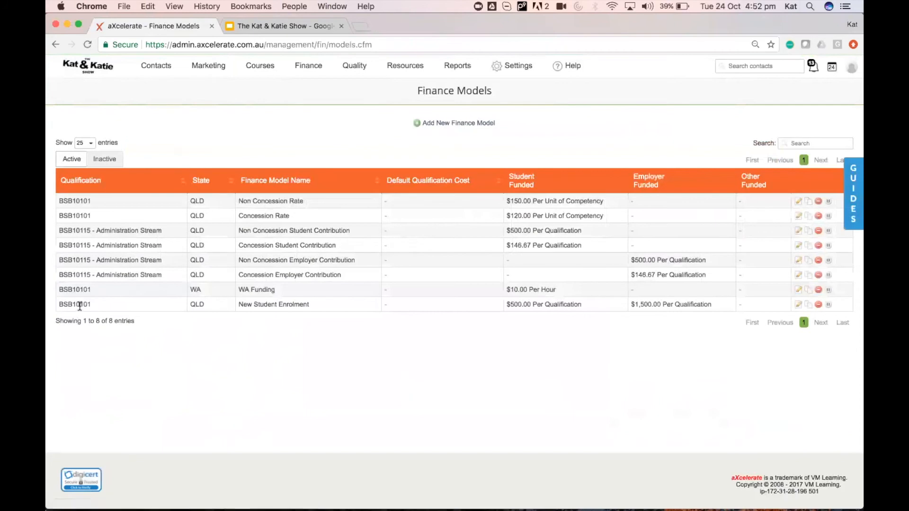
{"action": "double_click", "coordinate": [80, 306]}
{"action": "key", "text": "super+c"}
Filter Classes by BSB10101 and open the Assessment Example class matrix.
{"action": "mouse_move", "coordinate": [260, 66]}
{"action": "left_click", "coordinate": [348, 108]}
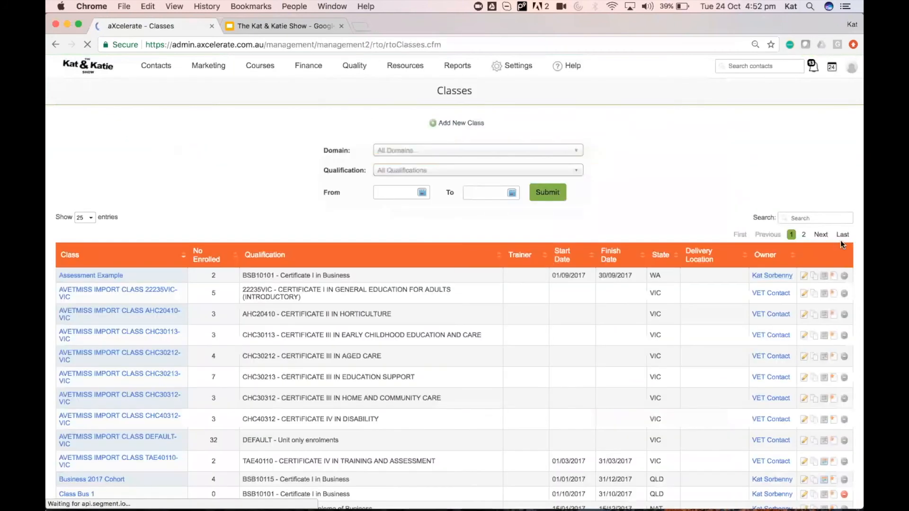
{"action": "left_click", "coordinate": [823, 219]}
{"action": "key", "text": "super+v"}
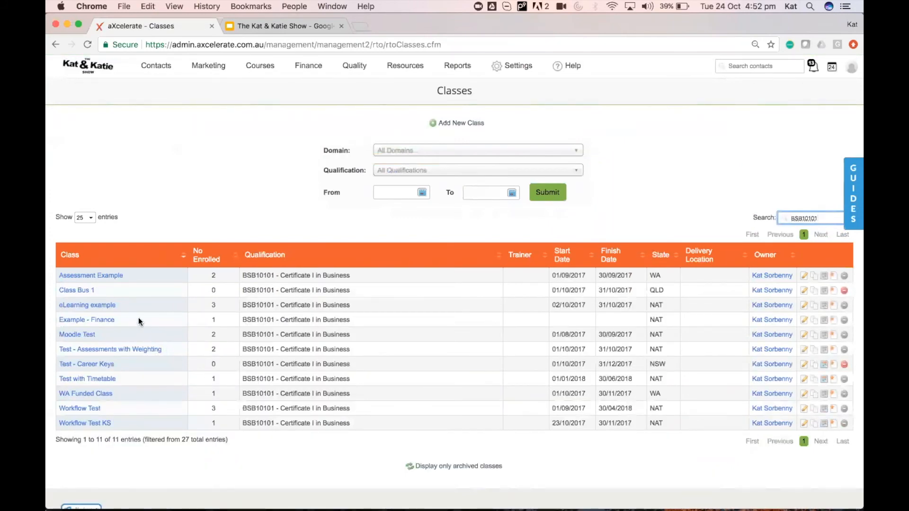
{"action": "left_click", "coordinate": [86, 275]}
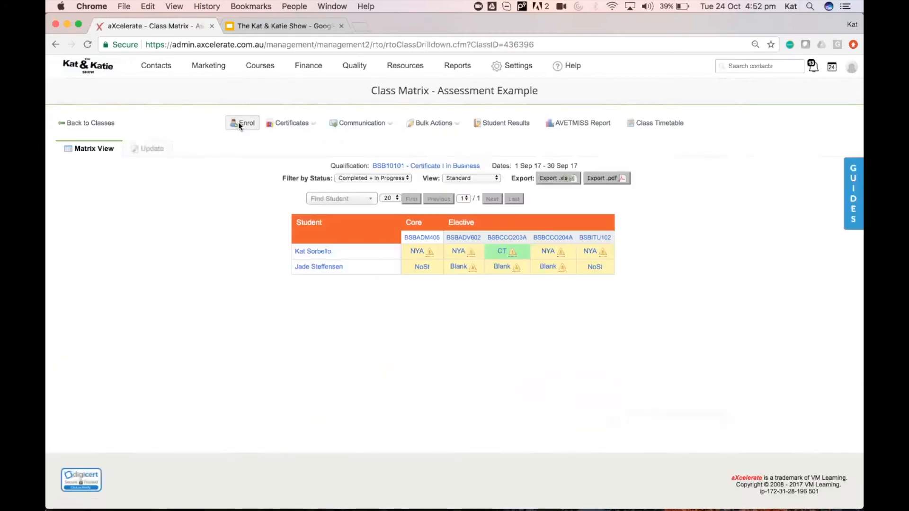
Enrol the searched student contact in Assessment Example, confirming the unit selections.
{"action": "left_click", "coordinate": [240, 123]}
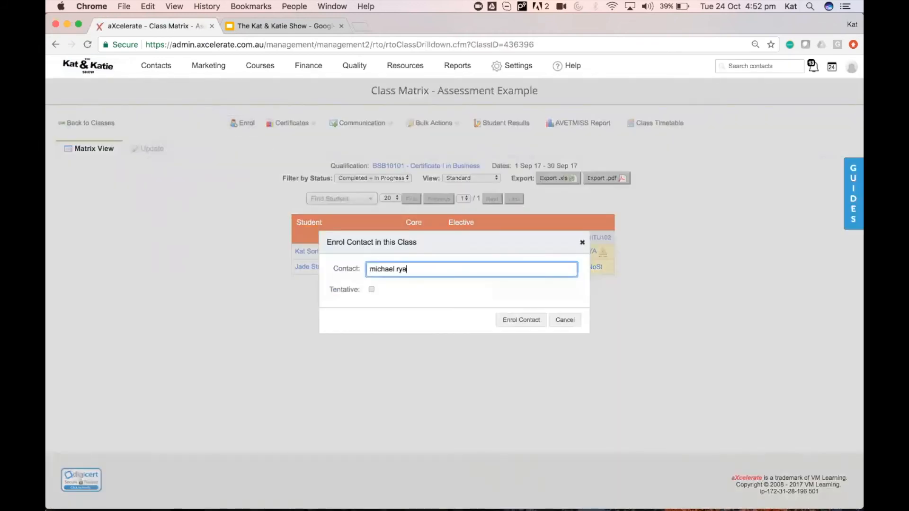
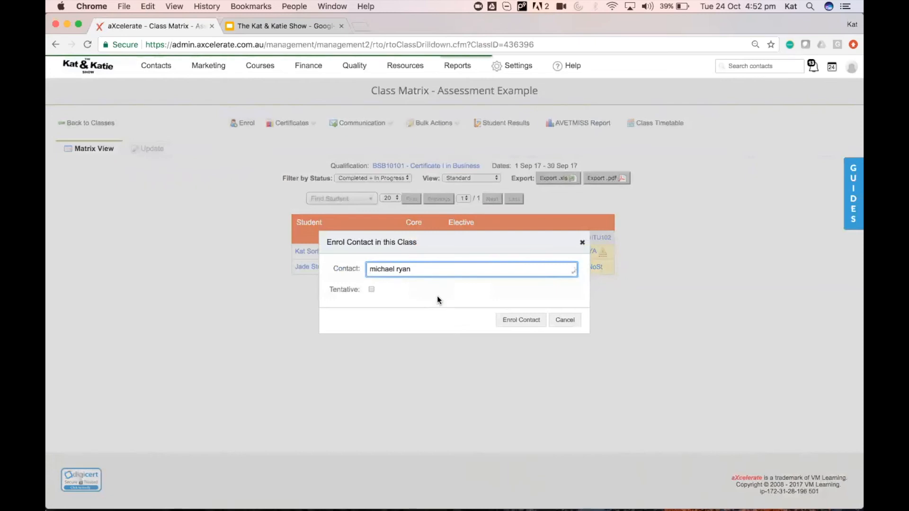
{"action": "left_click", "coordinate": [436, 284]}
{"action": "left_click", "coordinate": [517, 320]}
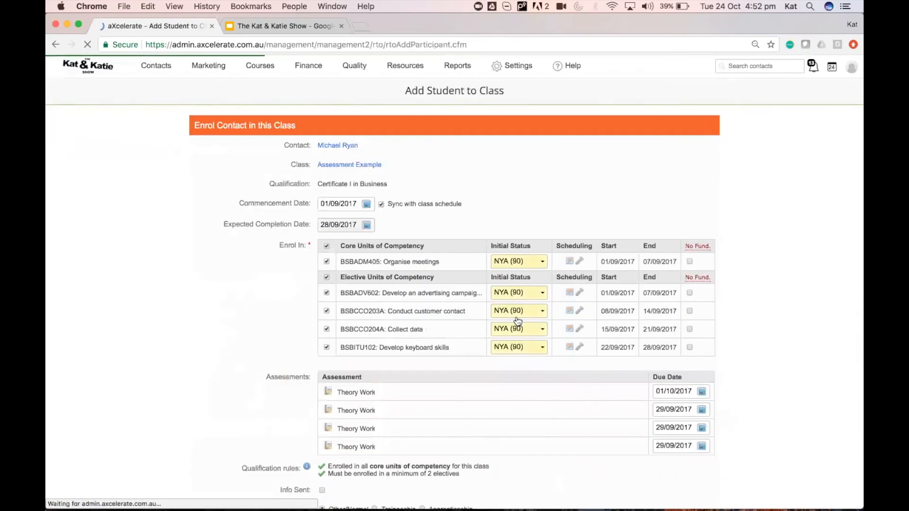
{"action": "scroll", "coordinate": [517, 321], "scroll_direction": "down", "scroll_amount": 10}
{"action": "left_click", "coordinate": [338, 430]}
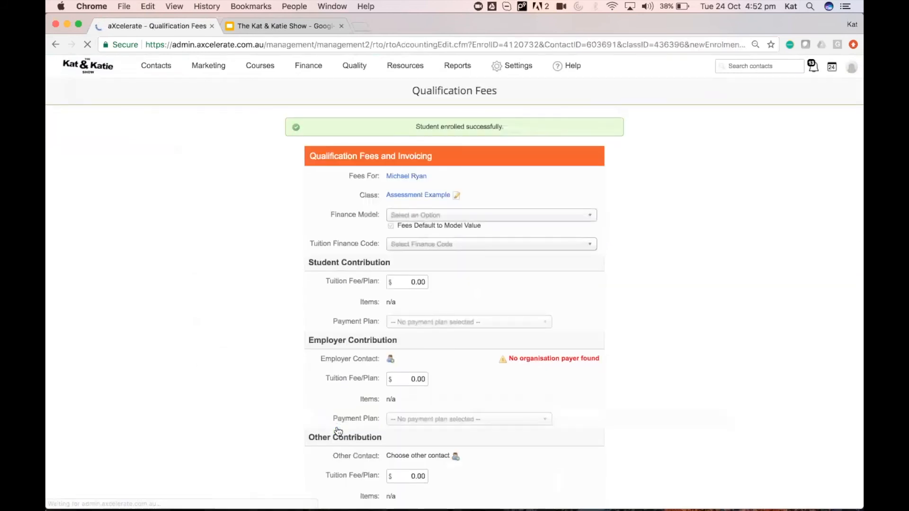
Apply the New Student Enrolment (QLD) finance model, giving $500 student and $1500 employer fees.
{"action": "left_click", "coordinate": [439, 217]}
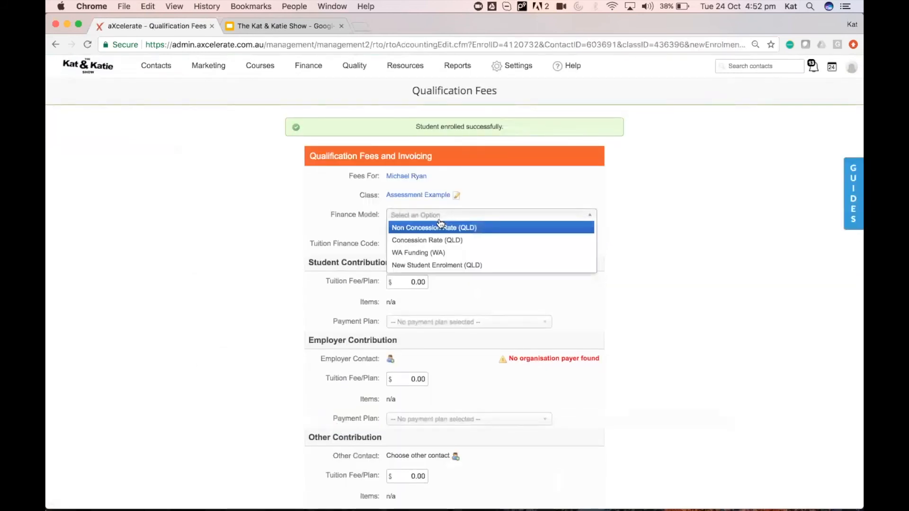
{"action": "left_click", "coordinate": [454, 265]}
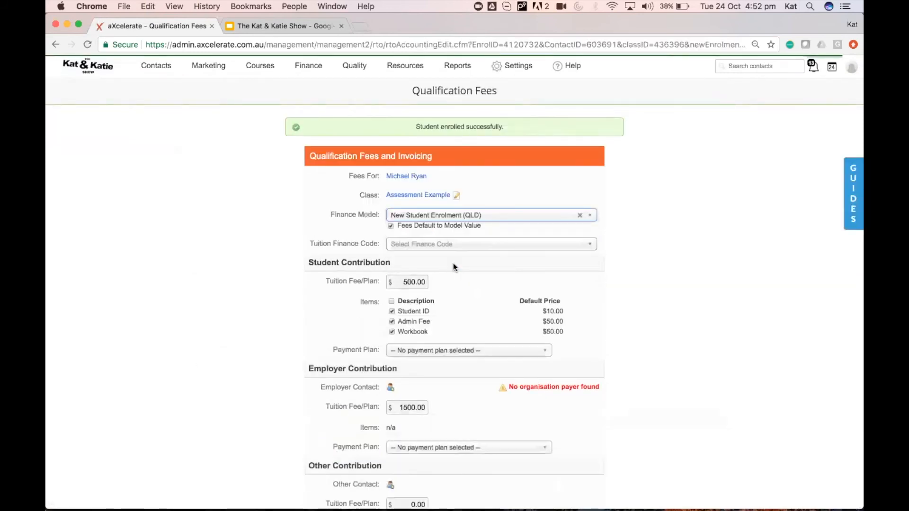
{"action": "scroll", "coordinate": [567, 353], "scroll_direction": "down", "scroll_amount": 3}
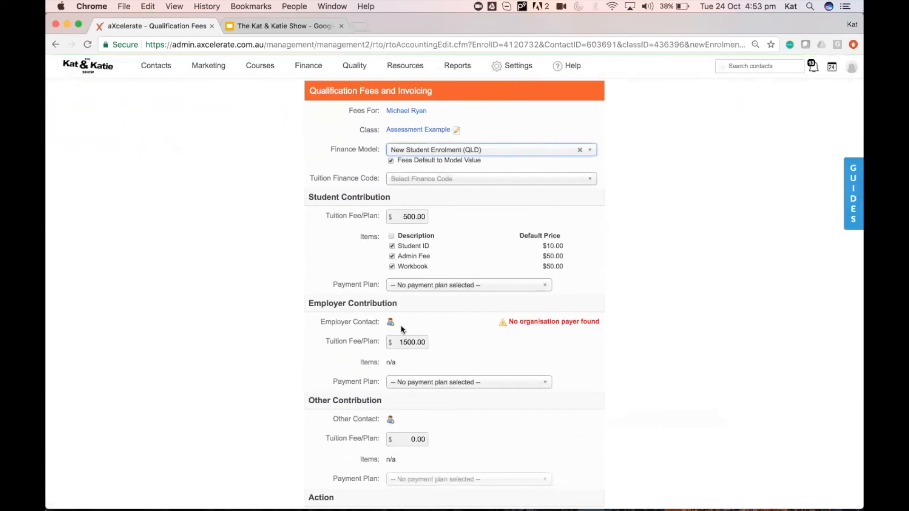
Set the suggested contact as VM Learning's employer and save the organisation.
{"action": "left_click", "coordinate": [398, 112]}
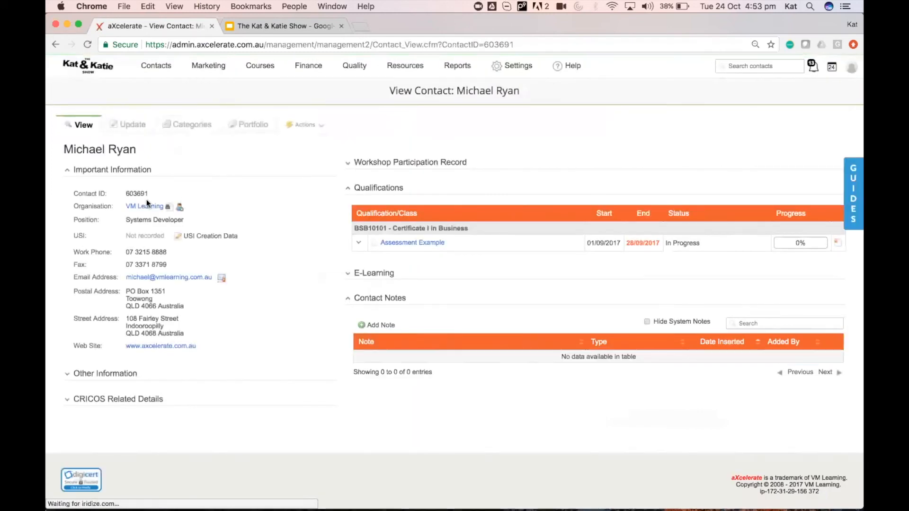
{"action": "left_click", "coordinate": [141, 207]}
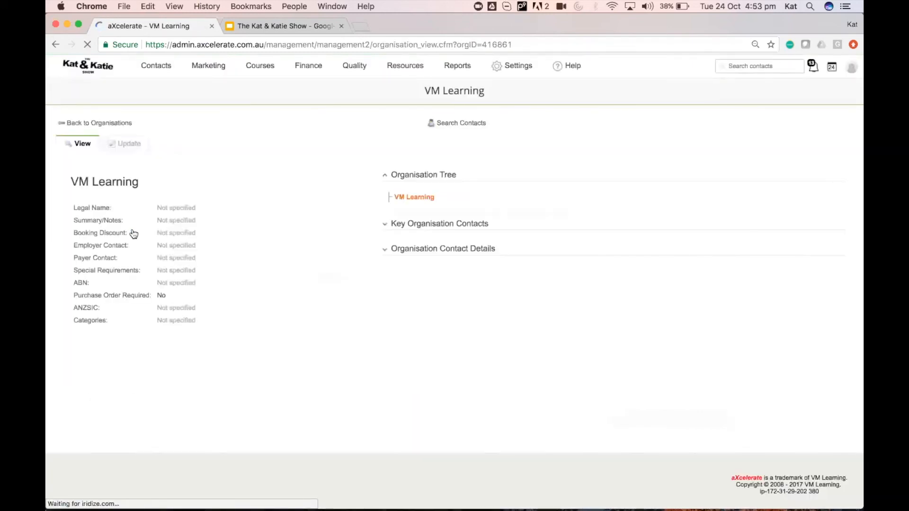
{"action": "left_click", "coordinate": [127, 145]}
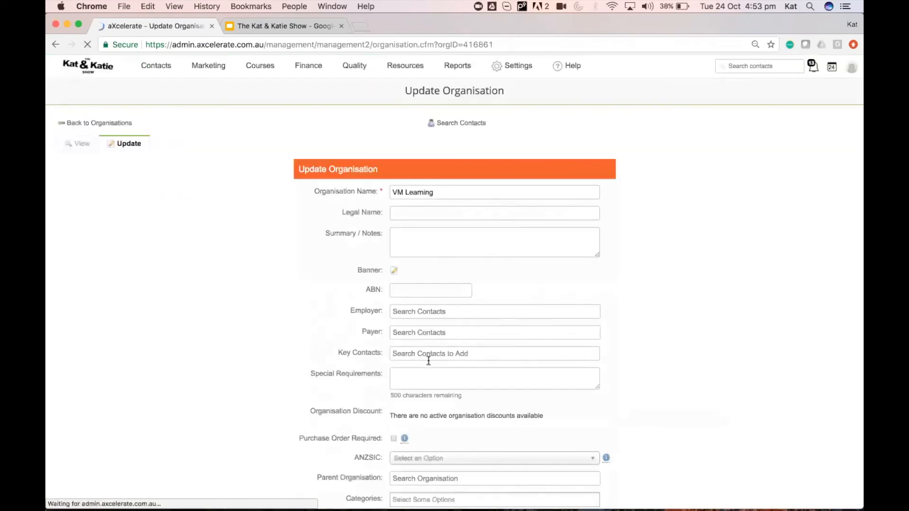
{"action": "left_click", "coordinate": [438, 311]}
{"action": "type", "text": "reay"}
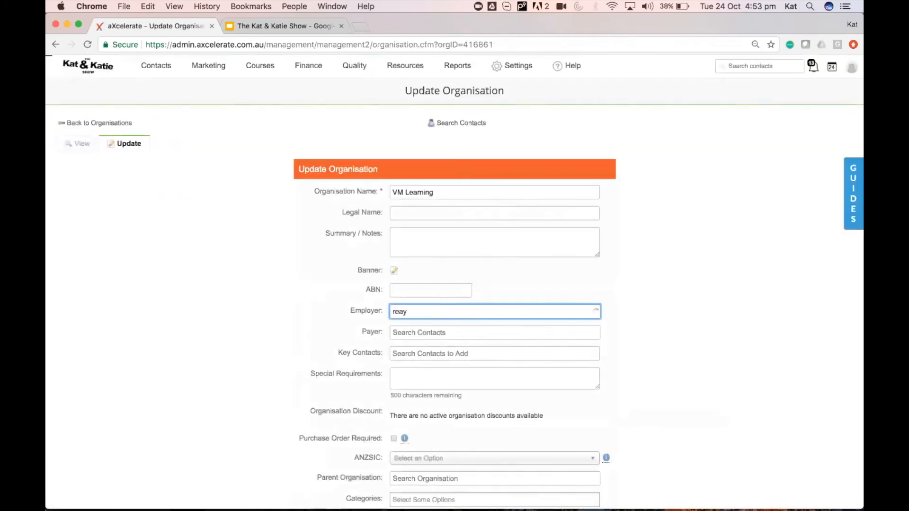
{"action": "left_click", "coordinate": [436, 326]}
{"action": "scroll", "coordinate": [452, 378], "scroll_direction": "down", "scroll_amount": 5}
{"action": "left_click", "coordinate": [409, 285]}
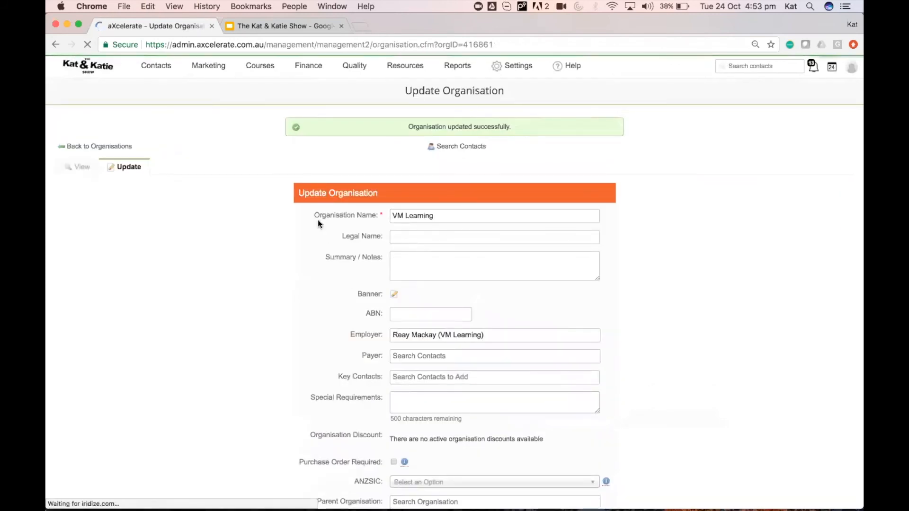
Search the student by name in the header search and open their contact record.
{"action": "left_click", "coordinate": [758, 66]}
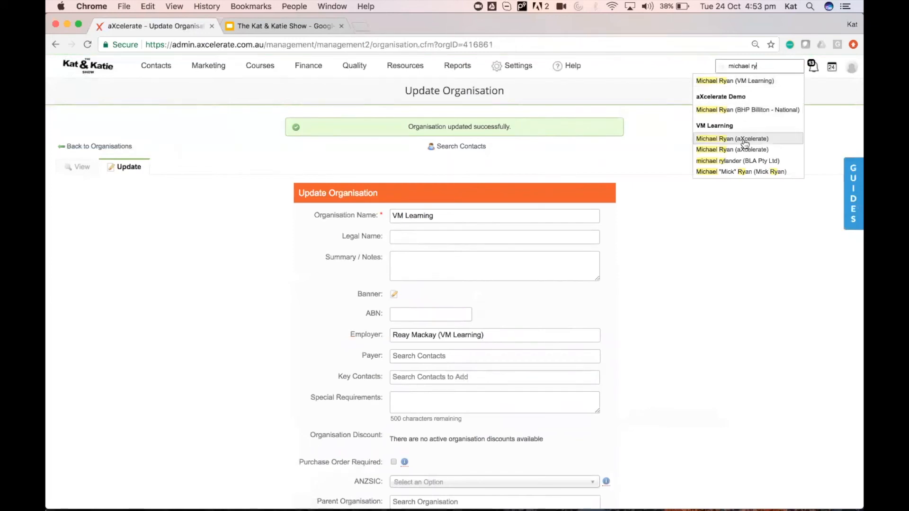
{"action": "left_click", "coordinate": [730, 82]}
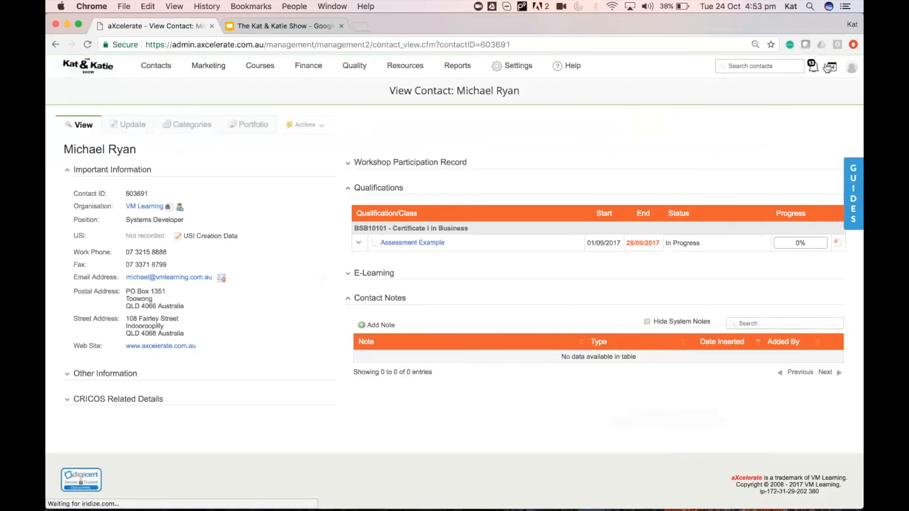
Edit the Assessment Example enrolment's fees to use the New Student Enrolment (QLD) model.
{"action": "left_click", "coordinate": [403, 246]}
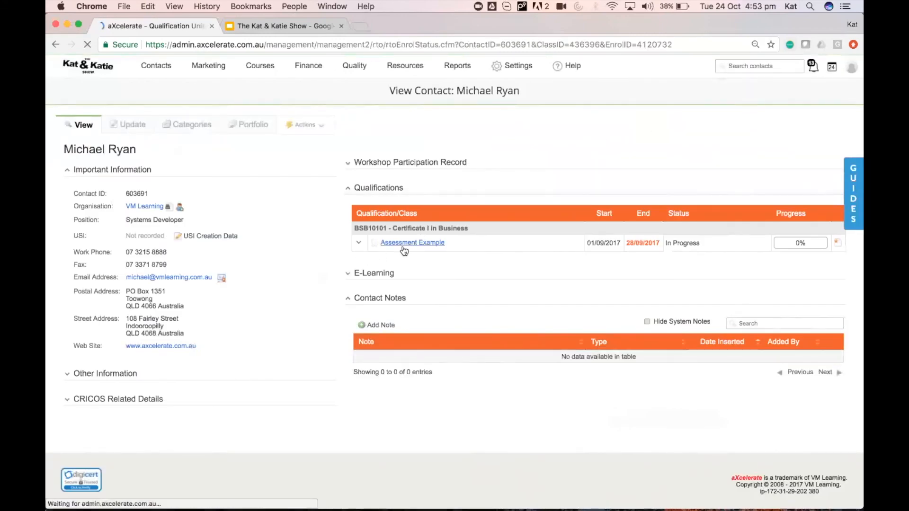
{"action": "scroll", "coordinate": [595, 243], "scroll_direction": "down", "scroll_amount": 10}
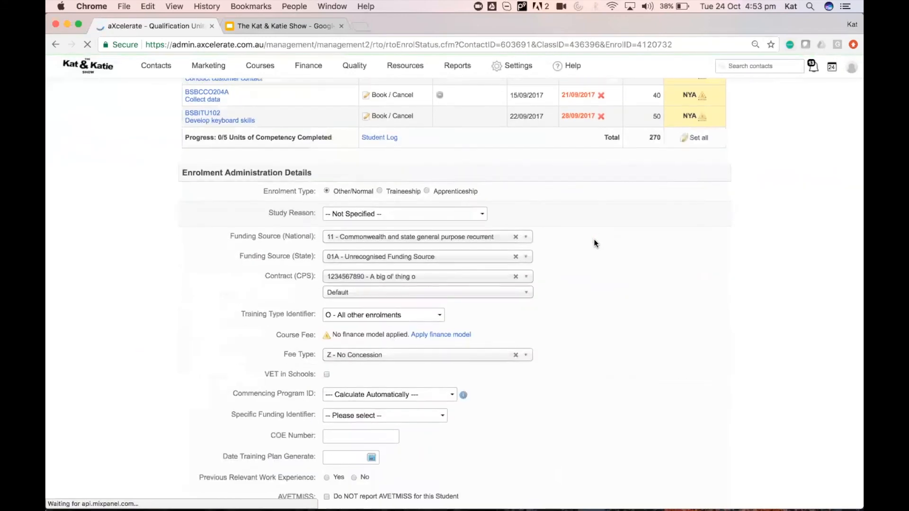
{"action": "scroll", "coordinate": [593, 240], "scroll_direction": "down", "scroll_amount": 10}
{"action": "left_click", "coordinate": [573, 149]}
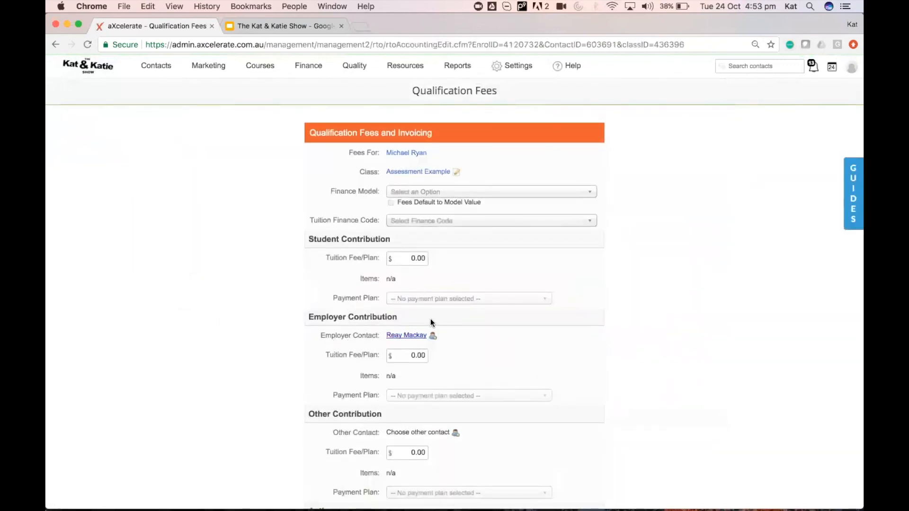
{"action": "left_click", "coordinate": [468, 193]}
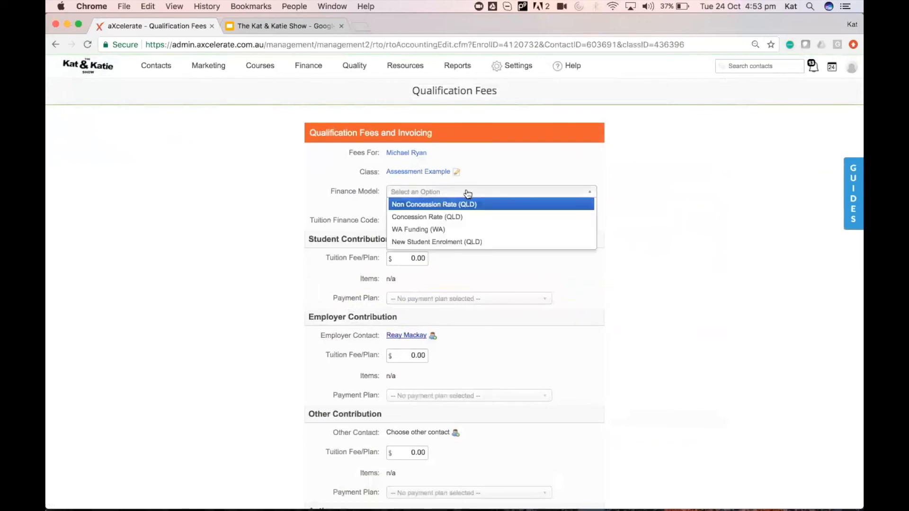
{"action": "left_click", "coordinate": [435, 239]}
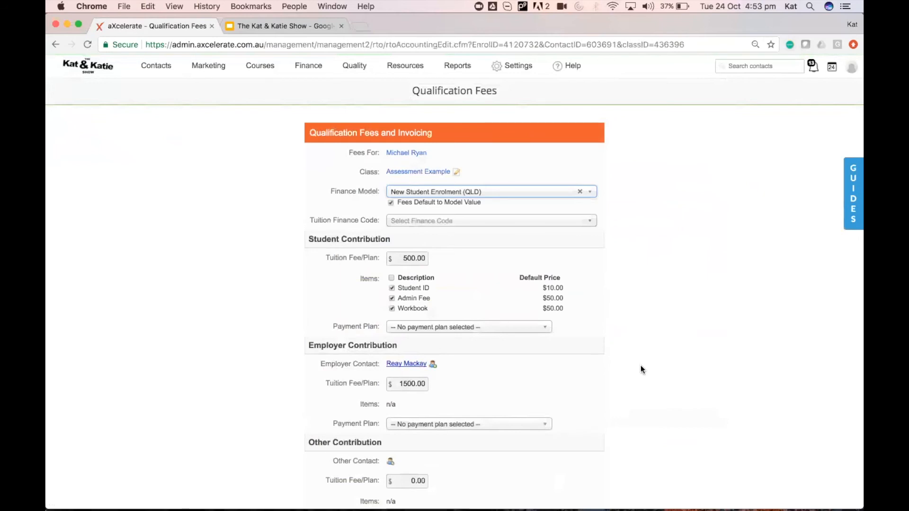
{"action": "scroll", "coordinate": [640, 366], "scroll_direction": "down", "scroll_amount": 4}
{"action": "scroll", "coordinate": [640, 365], "scroll_direction": "down", "scroll_amount": 5}
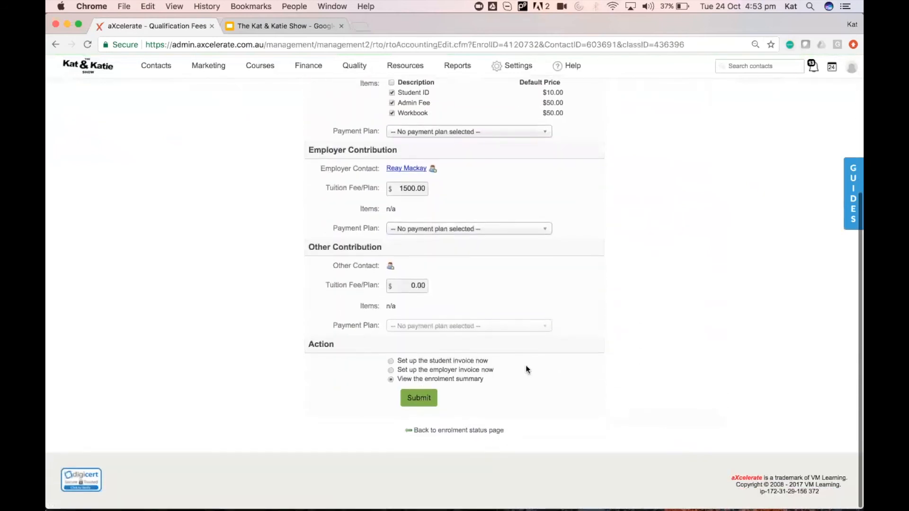
{"action": "left_click", "coordinate": [423, 399]}
Choose 1-0000 (Assets) as Tuition Finance Code, submit with employer invoice, and return to Qualification Fees.
{"action": "left_click", "coordinate": [445, 207]}
{"action": "left_click", "coordinate": [437, 236]}
{"action": "scroll", "coordinate": [431, 265], "scroll_direction": "down", "scroll_amount": 5}
{"action": "left_click", "coordinate": [419, 397]}
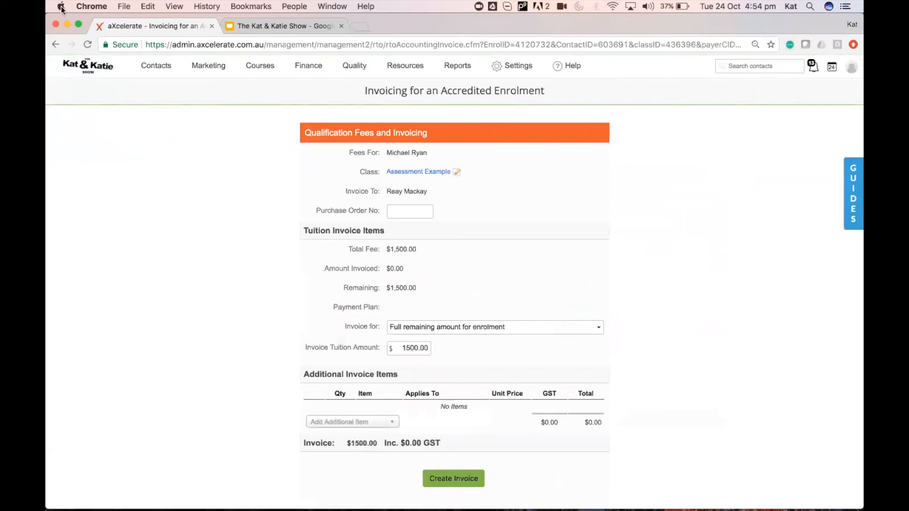
{"action": "left_click", "coordinate": [54, 45]}
Reselect the New Student Enrolment (QLD) finance model on the Qualification Fees page.
{"action": "scroll", "coordinate": [471, 280], "scroll_direction": "up", "scroll_amount": 4}
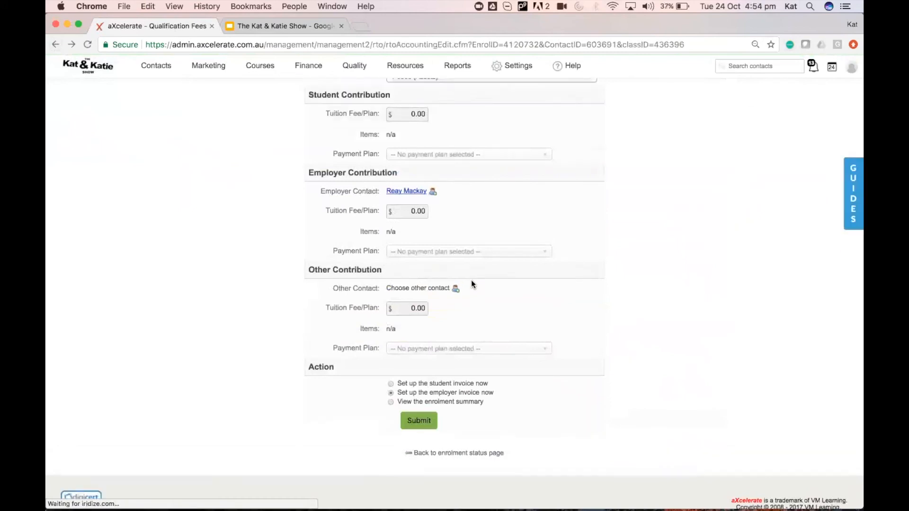
{"action": "left_click", "coordinate": [431, 191]}
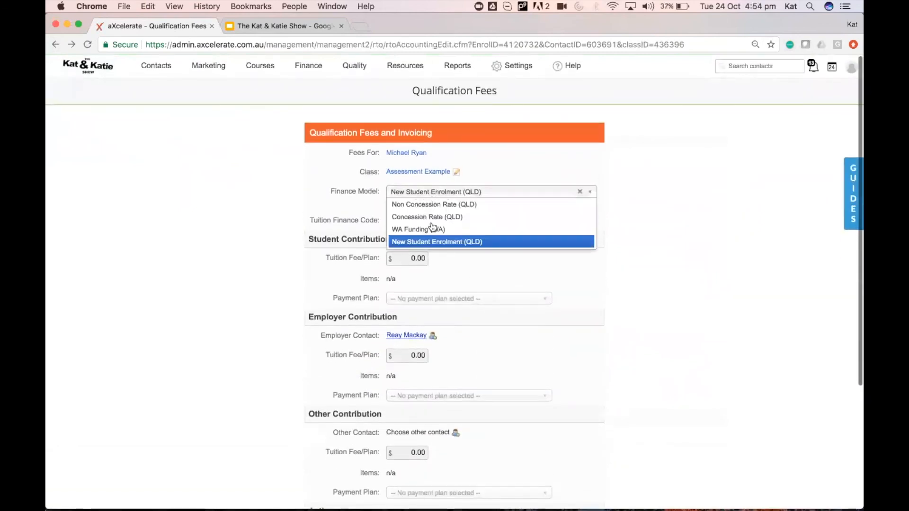
{"action": "left_click", "coordinate": [429, 241]}
{"action": "left_click", "coordinate": [425, 192]}
{"action": "left_click", "coordinate": [422, 229]}
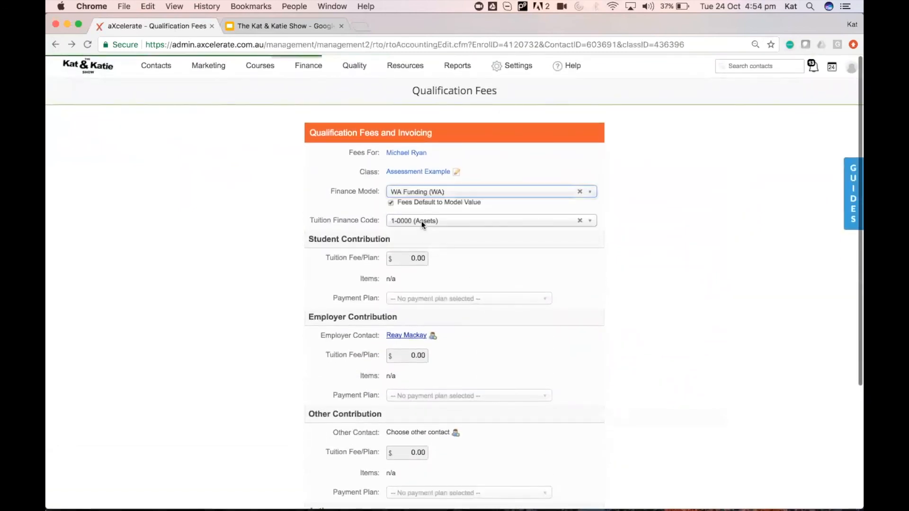
{"action": "left_click", "coordinate": [426, 191]}
{"action": "left_click", "coordinate": [422, 242]}
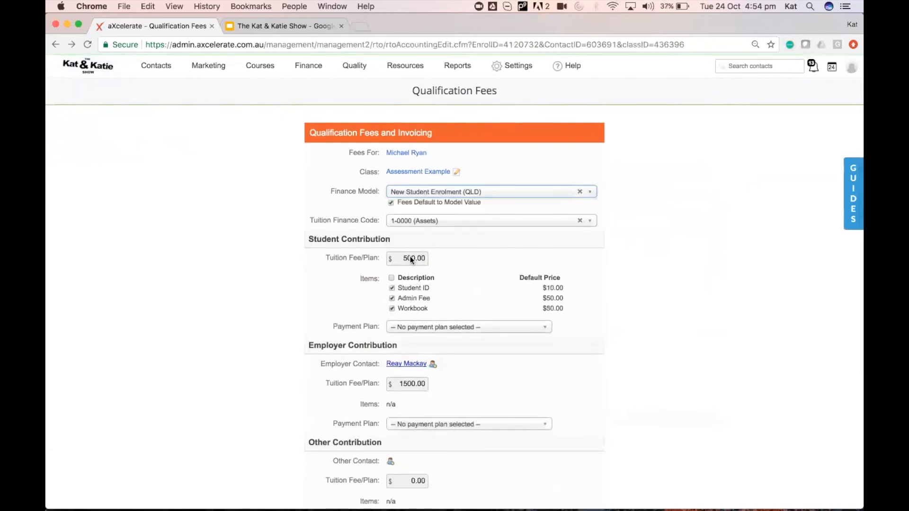
Override the student tuition fee to 750 and submit, viewing the enrolment summary.
{"action": "left_click", "coordinate": [391, 202]}
{"action": "key", "text": "super+a"}
{"action": "type", "text": "750"}
{"action": "key", "text": "Tab"}
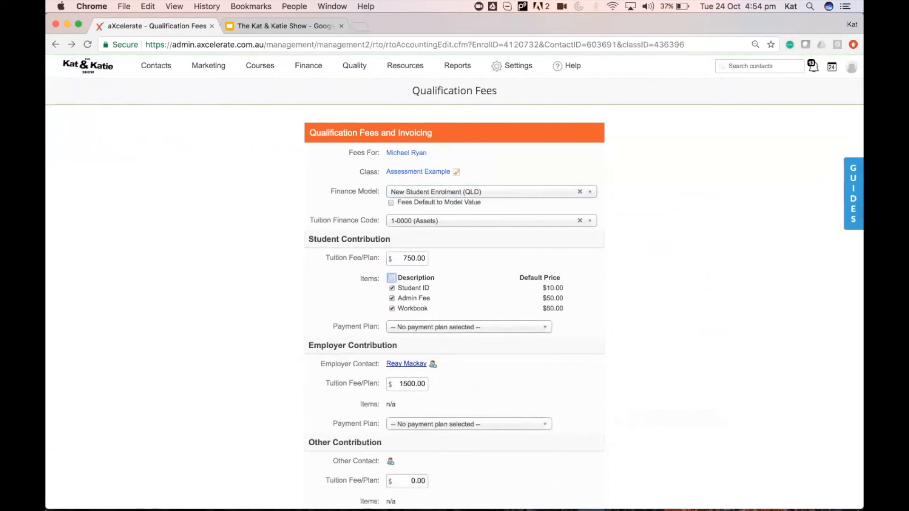
{"action": "scroll", "coordinate": [416, 507], "scroll_direction": "down", "scroll_amount": 5}
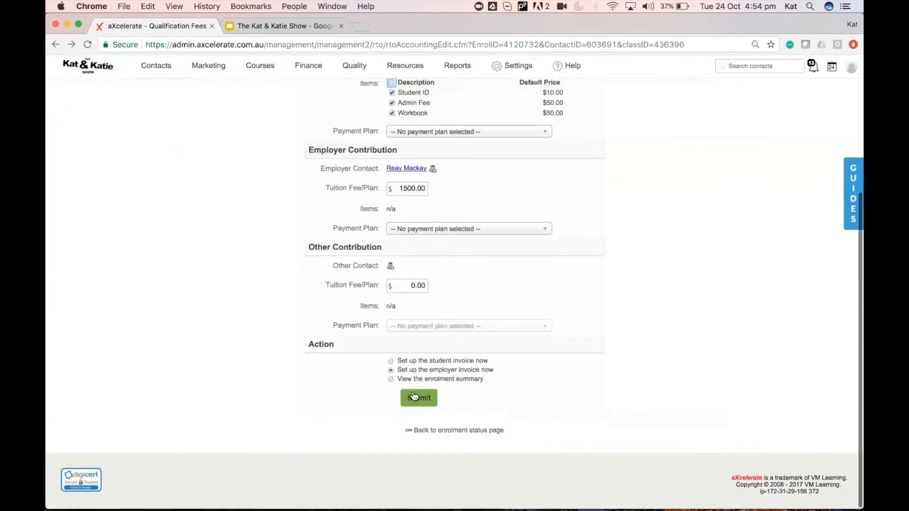
{"action": "left_click", "coordinate": [389, 378]}
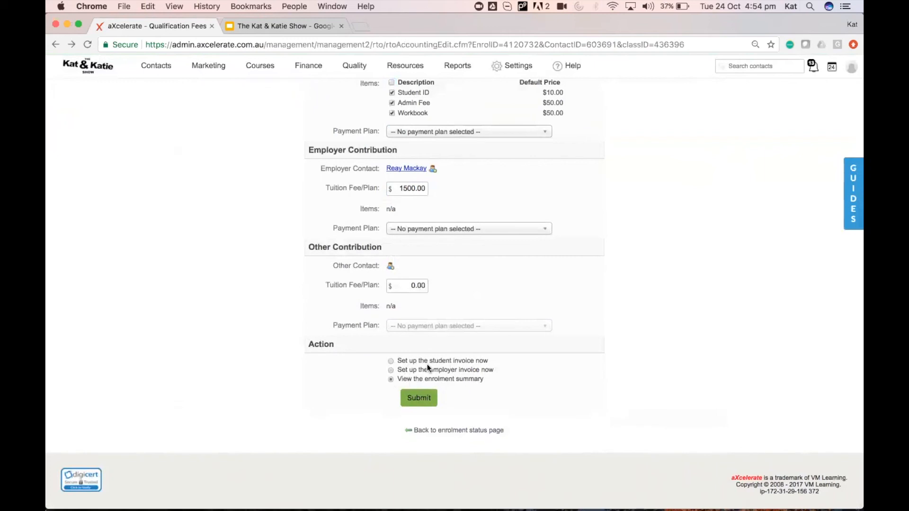
{"action": "left_click", "coordinate": [416, 399]}
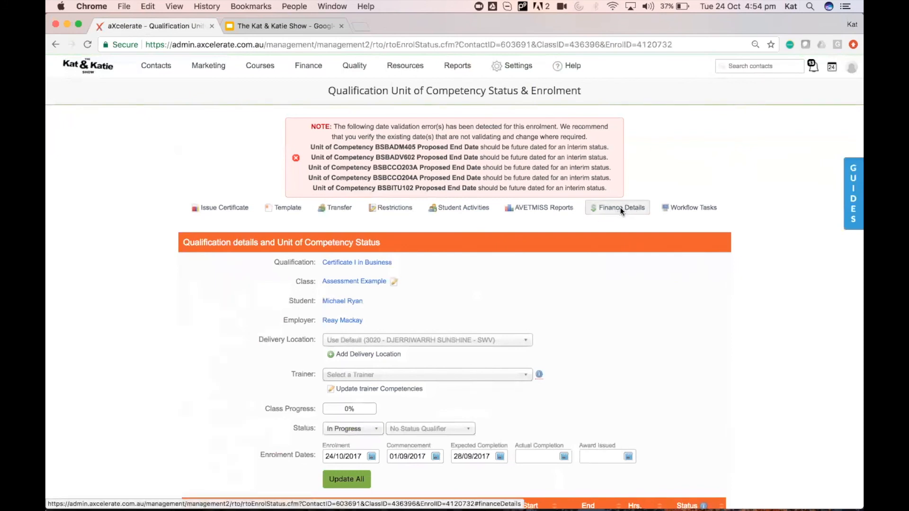
Show the Finance Details panel with $750 student tuition and $1,500.00 employer tuition.
{"action": "left_click", "coordinate": [620, 211]}
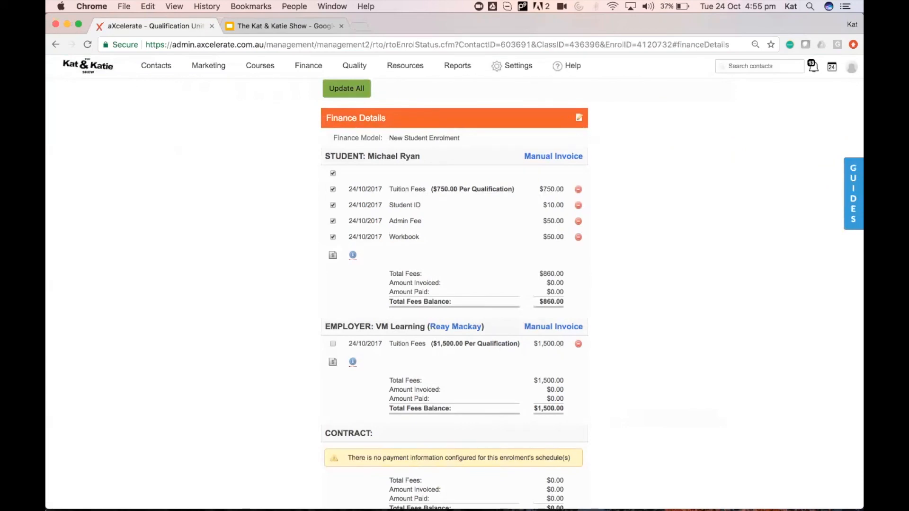
{"action": "mouse_move", "coordinate": [653, 502]}
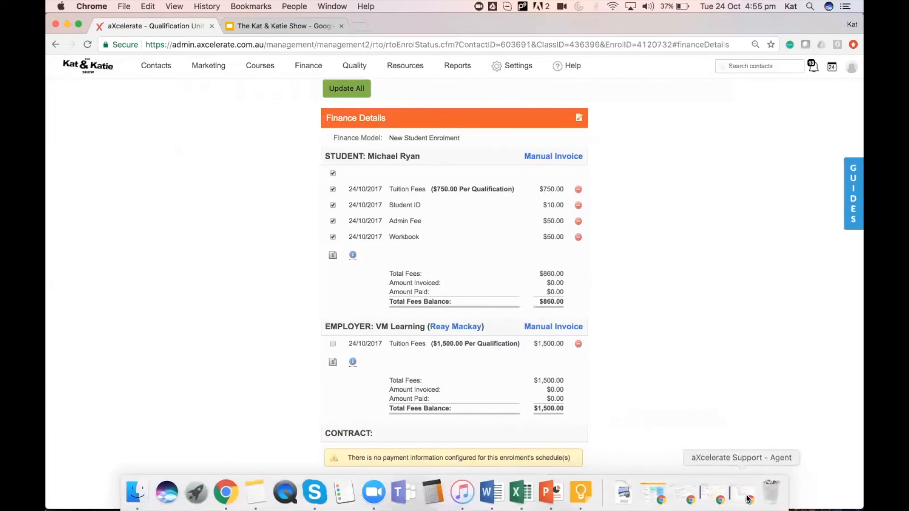
Open the Downloads folder in Finder and open the Kat Katie Show webinar schedule PDF.
{"action": "left_click", "coordinate": [623, 493]}
{"action": "left_click", "coordinate": [663, 122]}
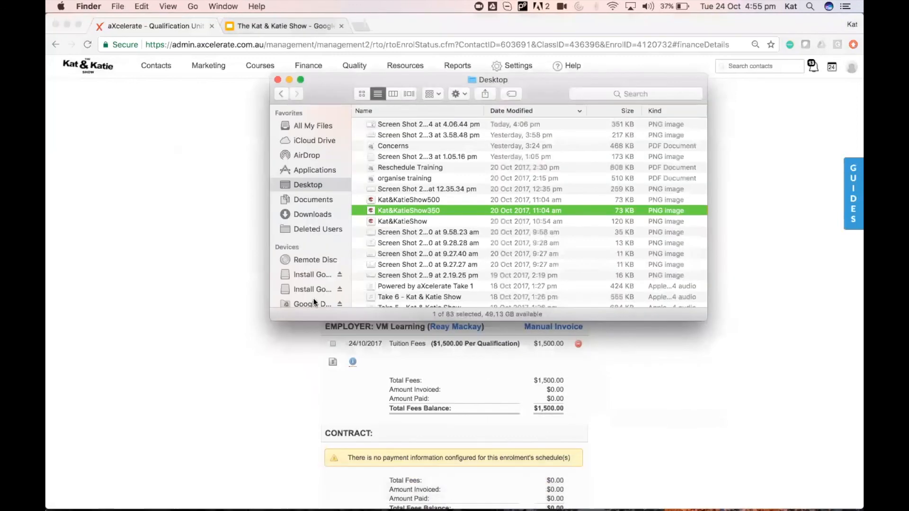
{"action": "scroll", "coordinate": [436, 209], "scroll_direction": "down", "scroll_amount": 3}
{"action": "scroll", "coordinate": [436, 209], "scroll_direction": "up", "scroll_amount": 3}
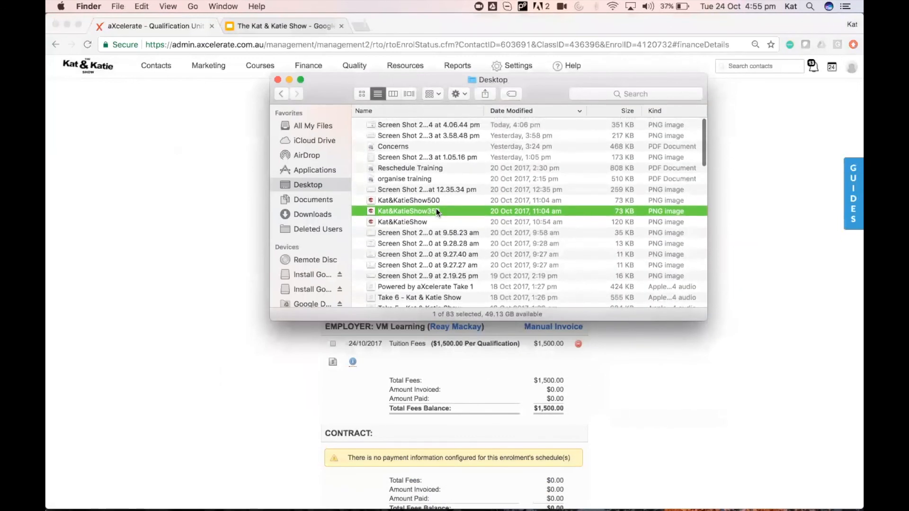
{"action": "left_click", "coordinate": [311, 214]}
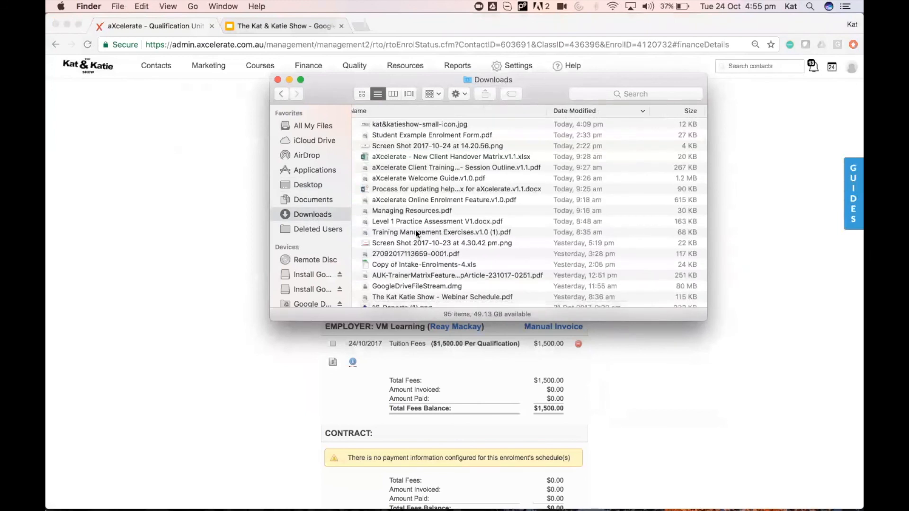
{"action": "scroll", "coordinate": [415, 230], "scroll_direction": "down", "scroll_amount": 4}
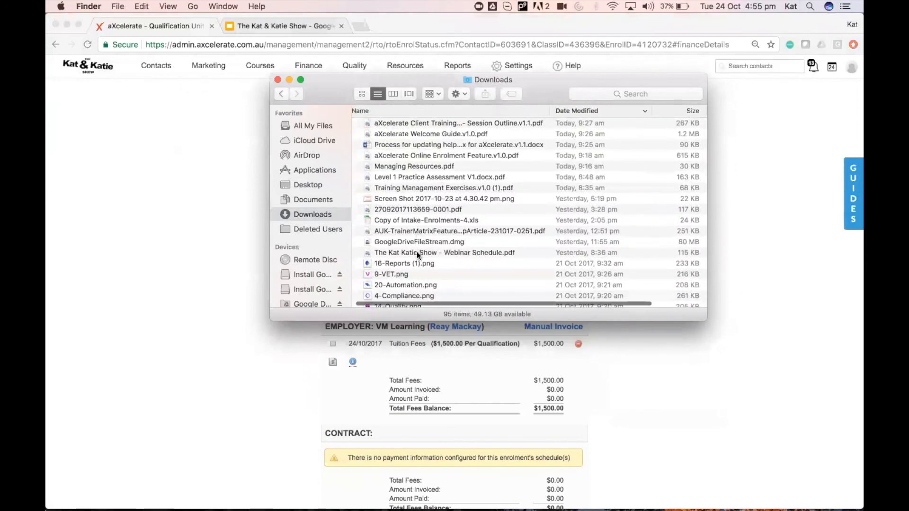
{"action": "double_click", "coordinate": [416, 252]}
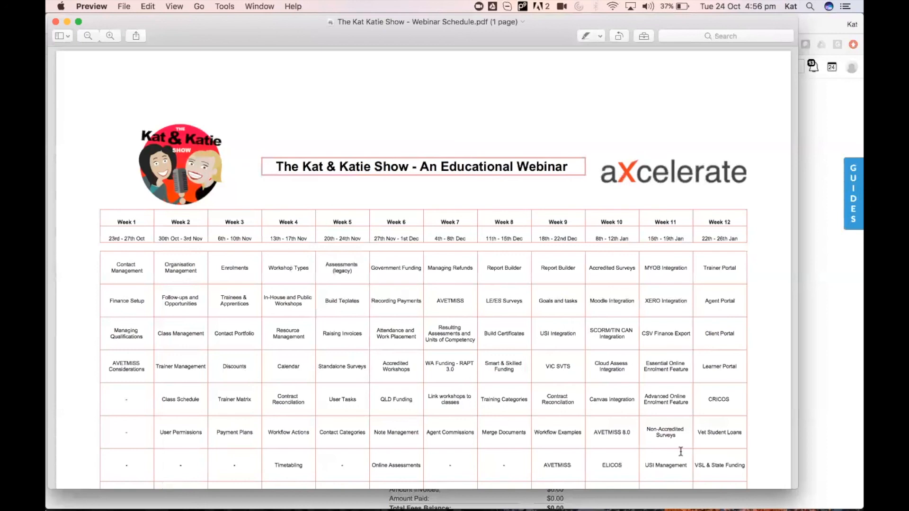
Scroll the webinar schedule PDF, then bring aXcelerate's Finance Details in Chrome back to front.
{"action": "scroll", "coordinate": [529, 436], "scroll_direction": "down", "scroll_amount": 3}
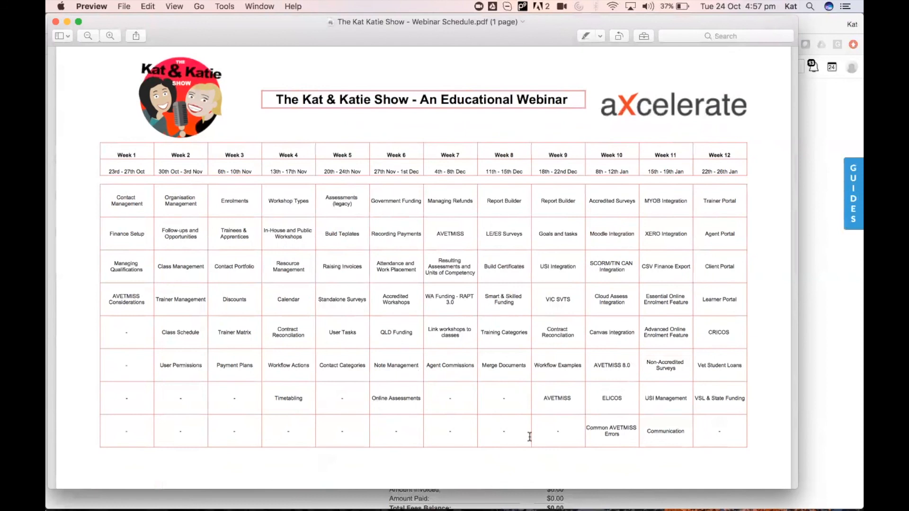
{"action": "left_click", "coordinate": [822, 385]}
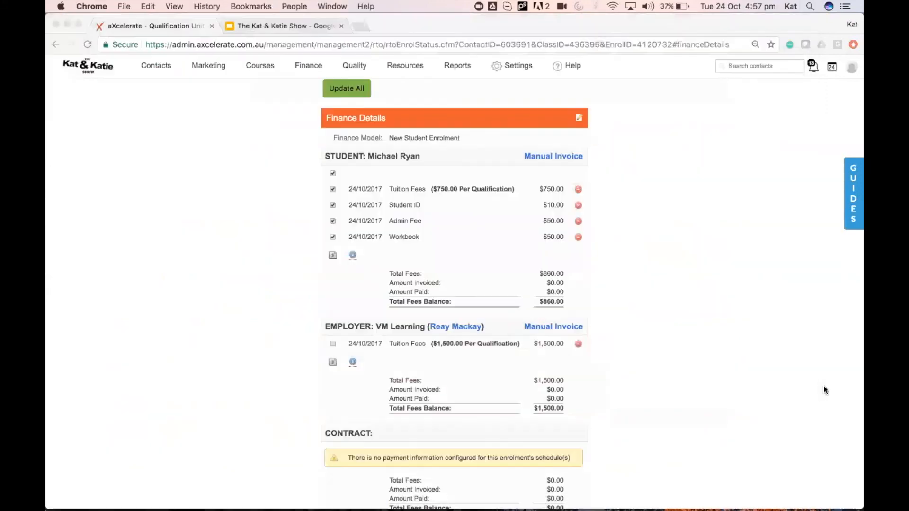
{"action": "mouse_move", "coordinate": [574, 70]}
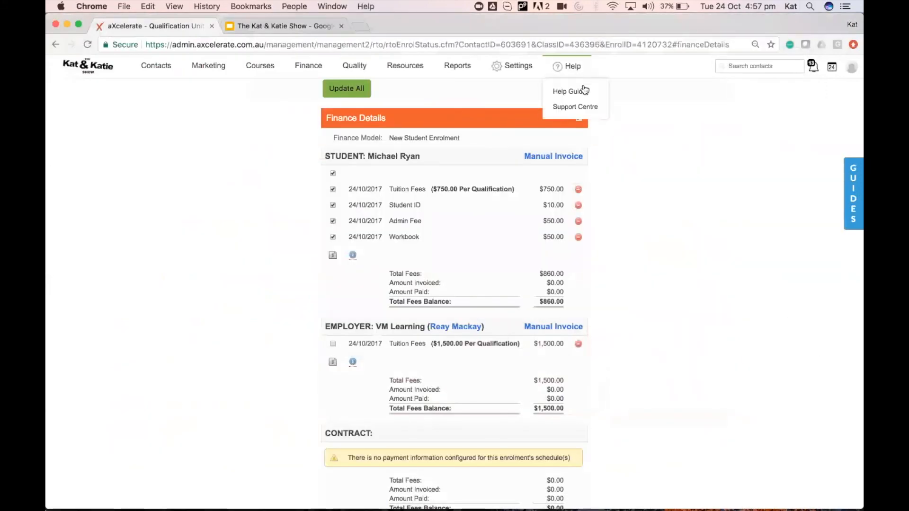